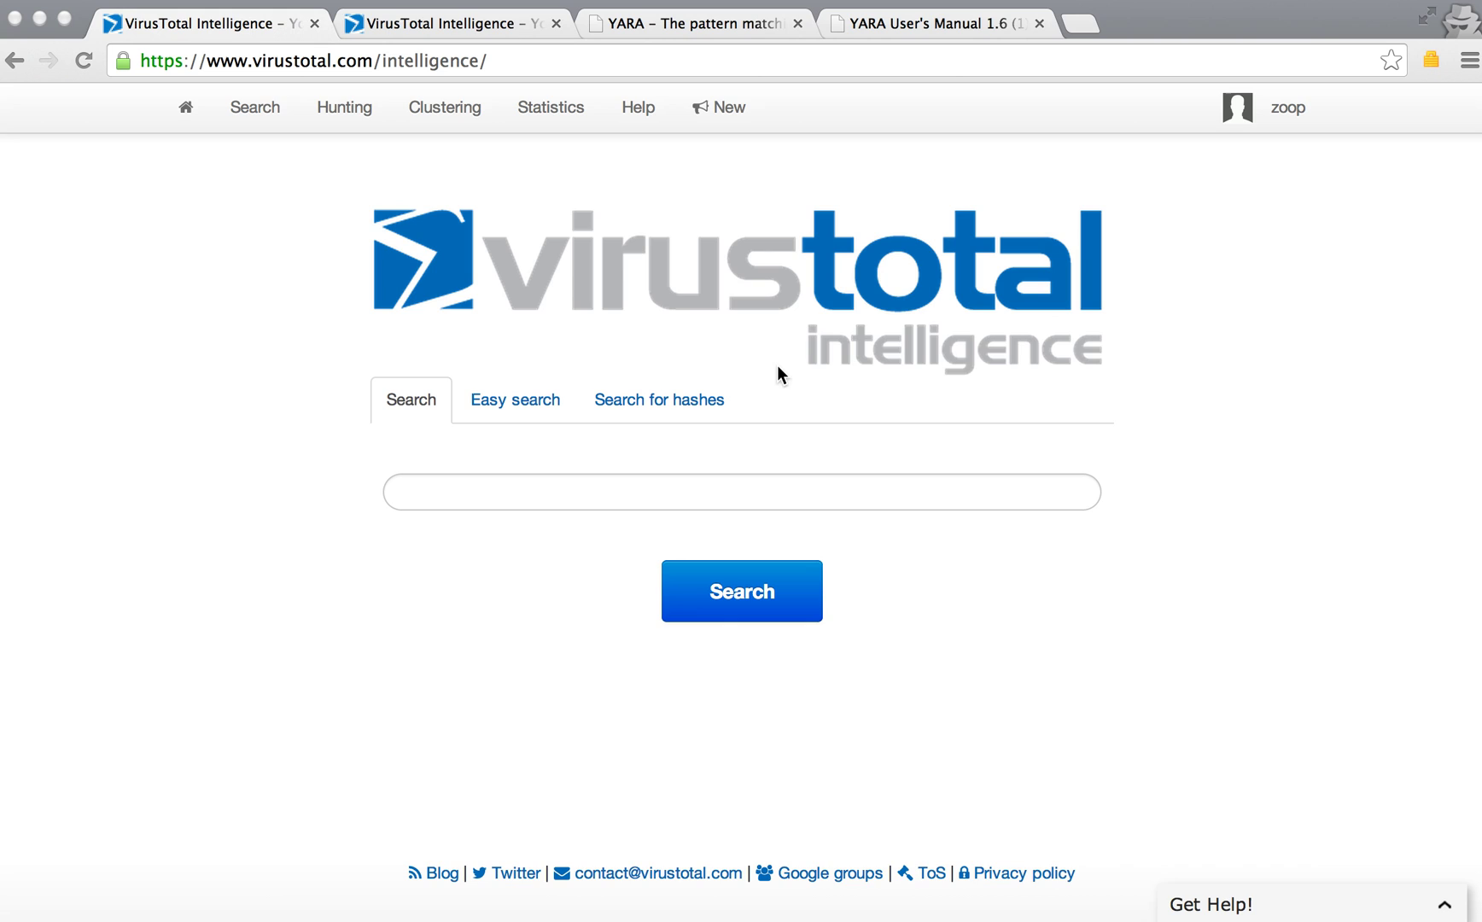
# Step: Open the Hunting section from the VirusTotal Intelligence home page's top navigation
pyautogui.click(339, 109)
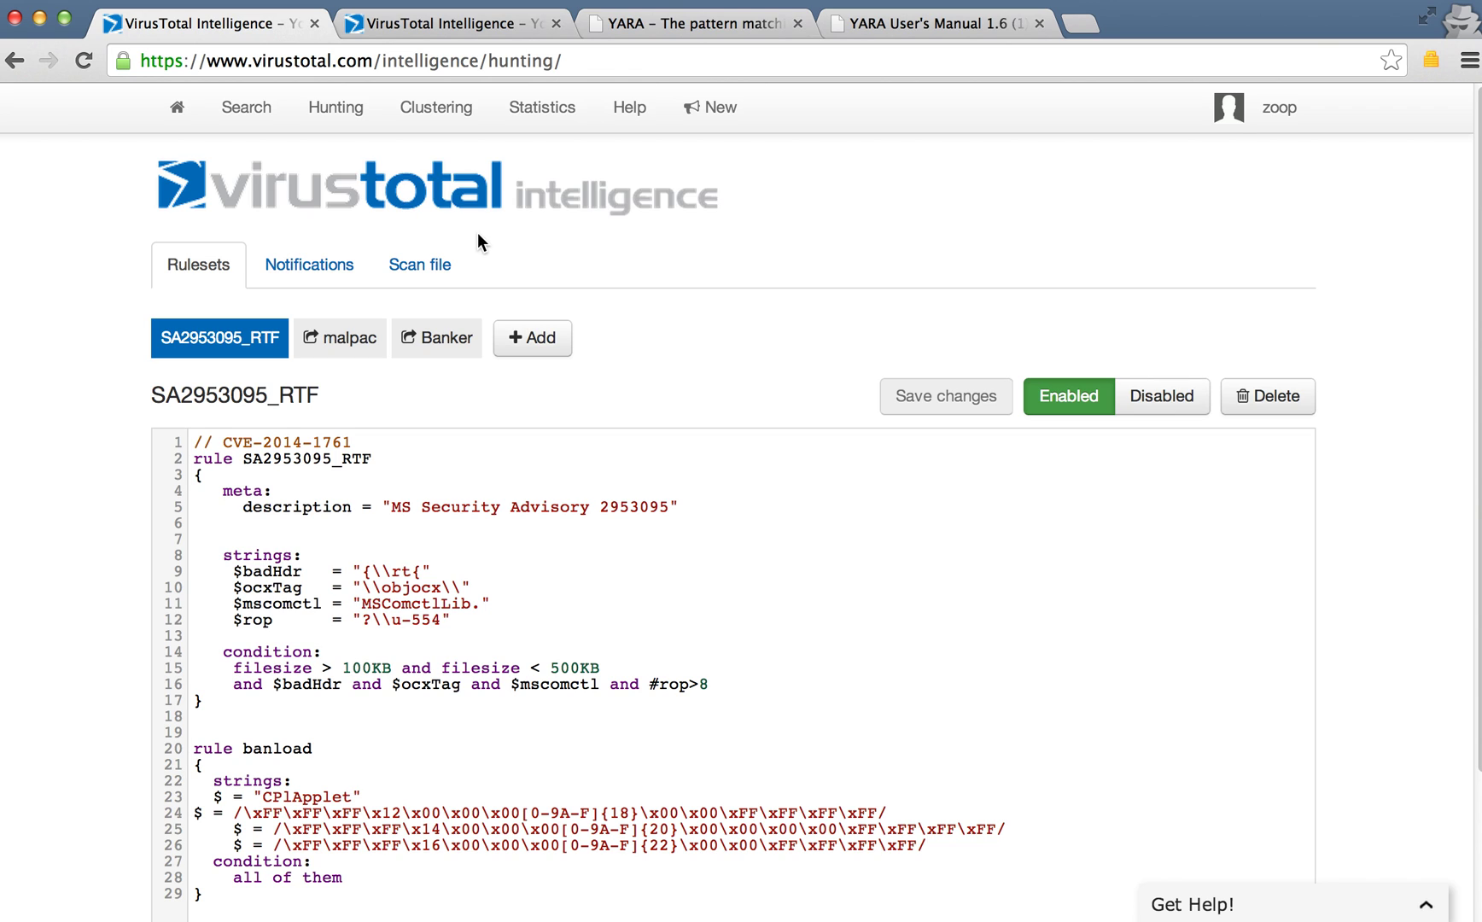
# Step: Scroll the Rulesets page and highlight the SA2953095_RTF rule in the editor
pyautogui.scroll(-2, 619, 329)
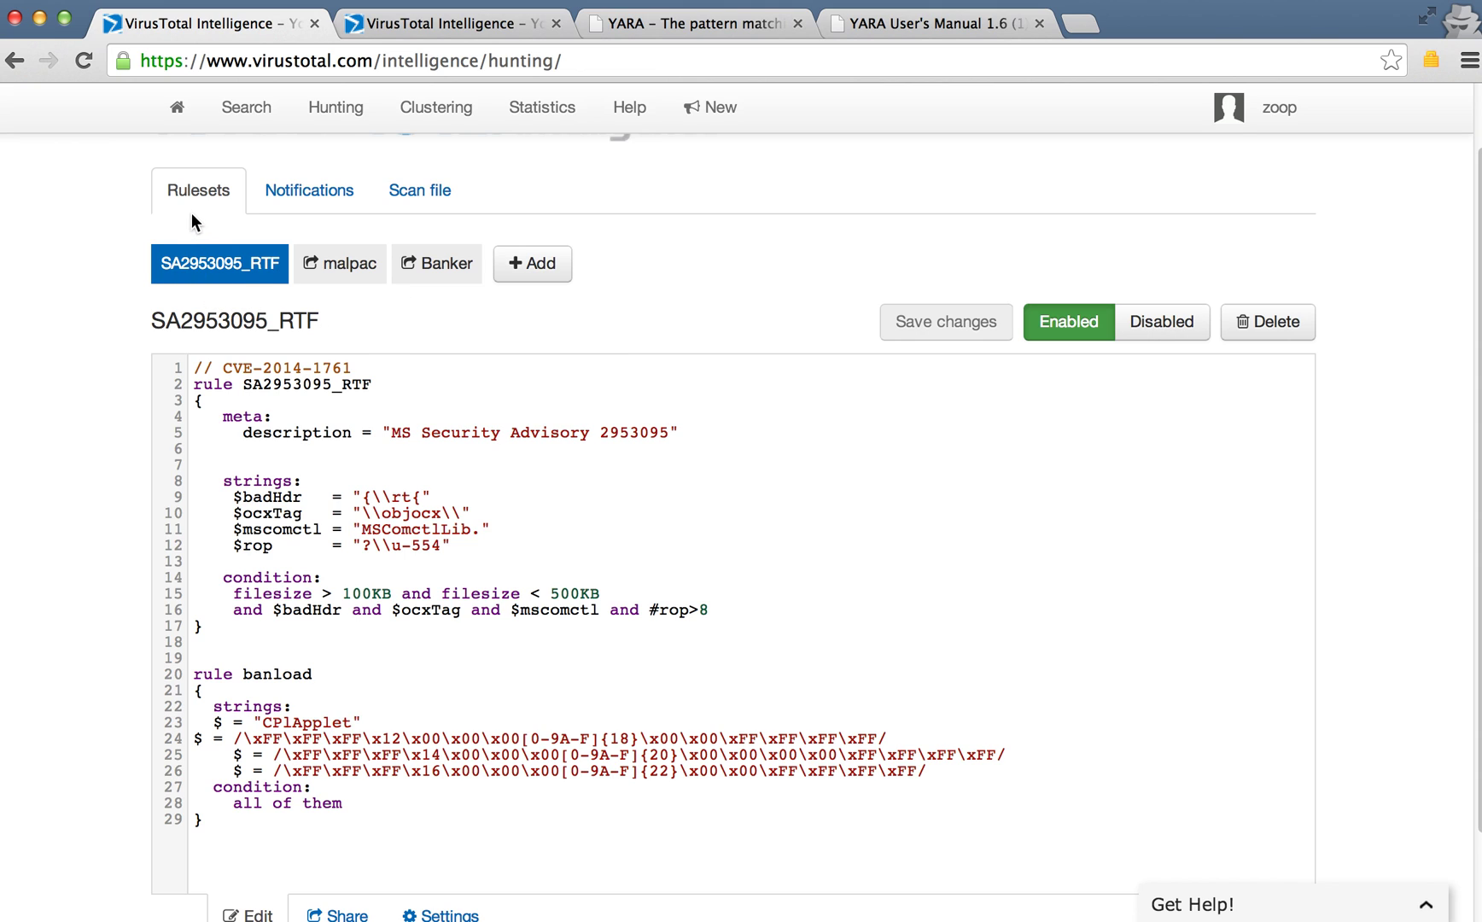
pyautogui.scroll(2, 208, 172)
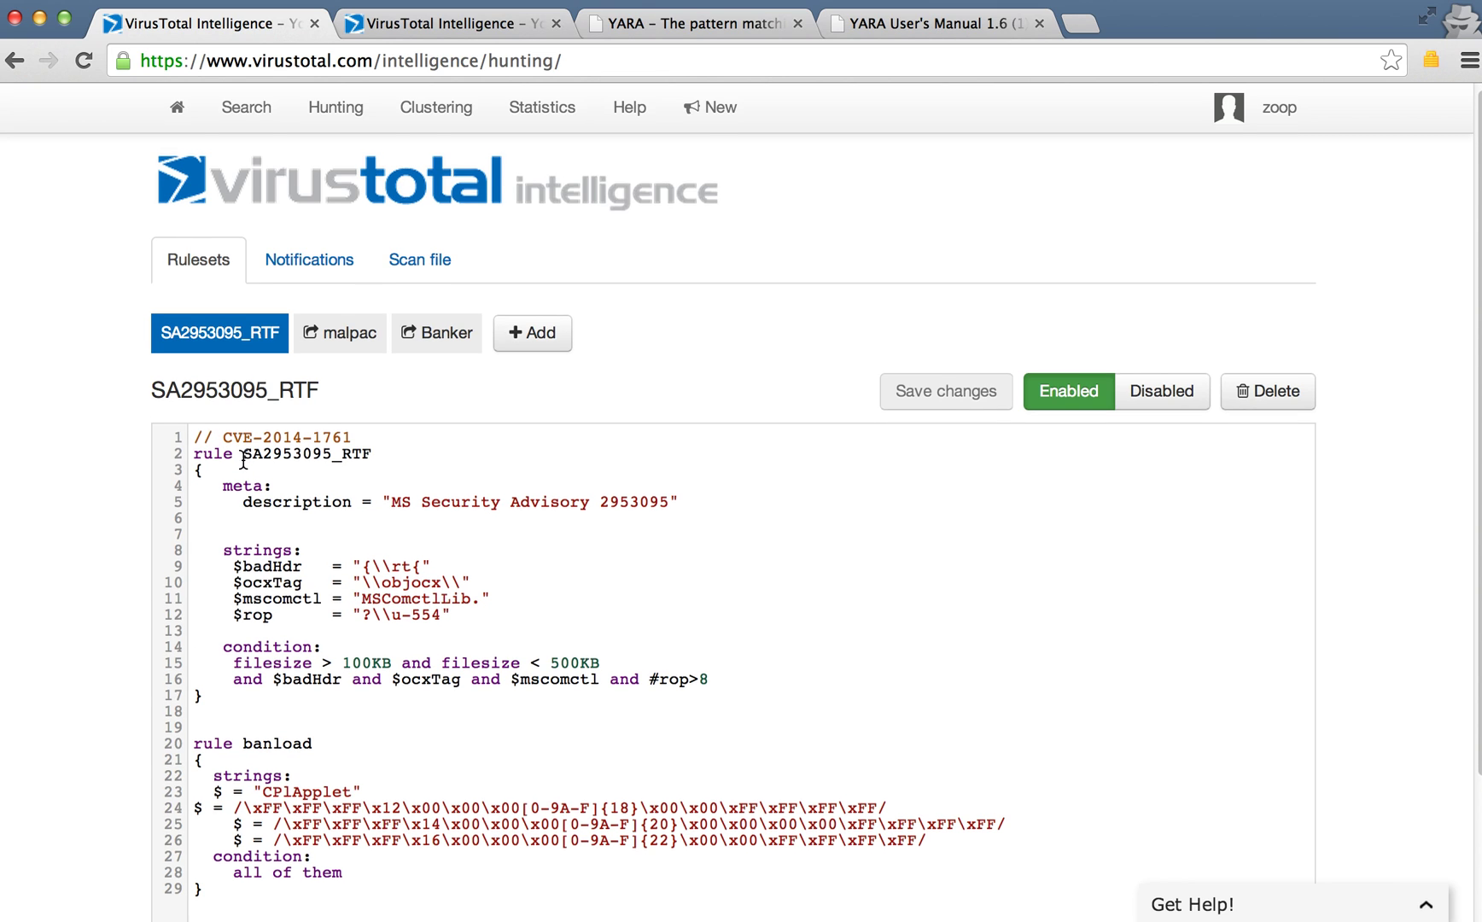
pyautogui.scroll(-4, 240, 449)
pyautogui.moveTo(213, 566); pyautogui.dragTo(168, 275)
# Step: Highlight the banload rule, then deselect and scroll through the rest of the ruleset
pyautogui.moveTo(237, 588); pyautogui.dragTo(301, 773)
pyautogui.click(318, 759)
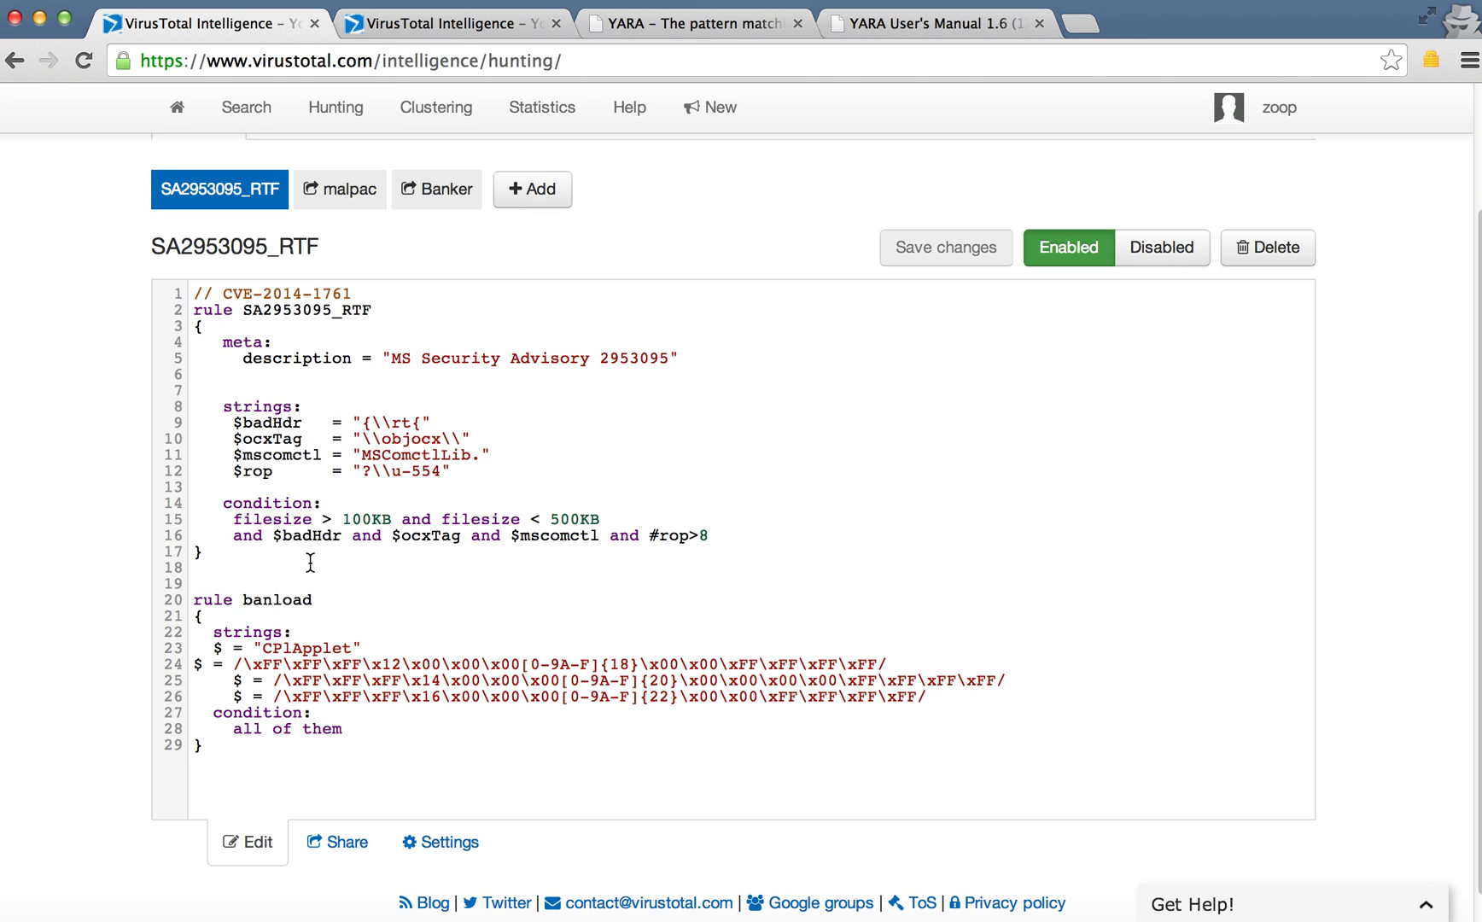
pyautogui.click(247, 557)
pyautogui.scroll(-1, 627, 547)
pyautogui.scroll(-1, 625, 542)
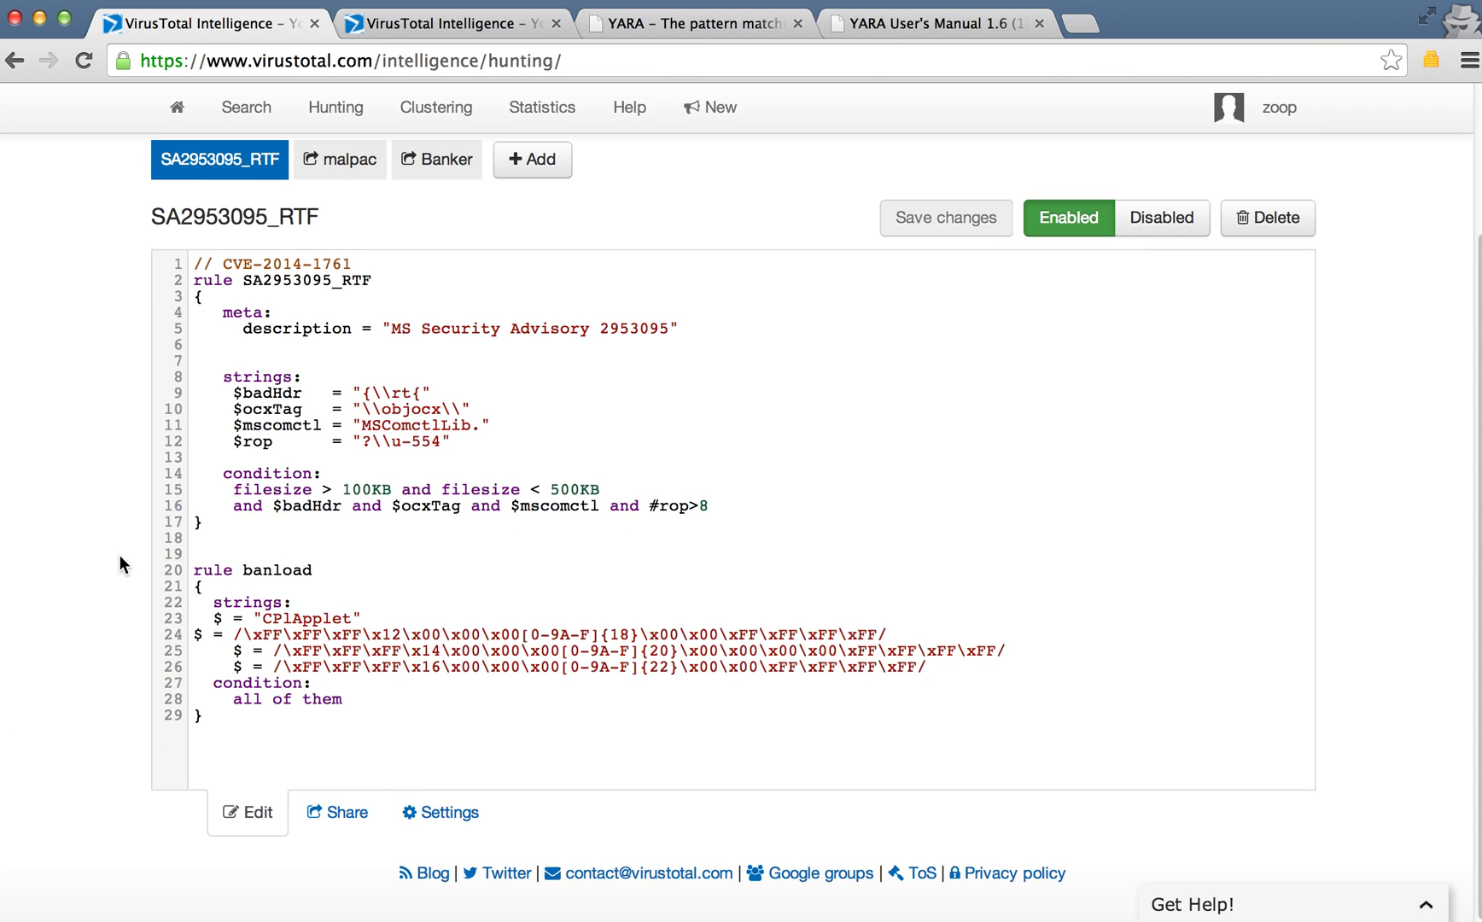
# Step: Share the SA2953095_RTF ruleset with the VirusTotal account
pyautogui.click(312, 818)
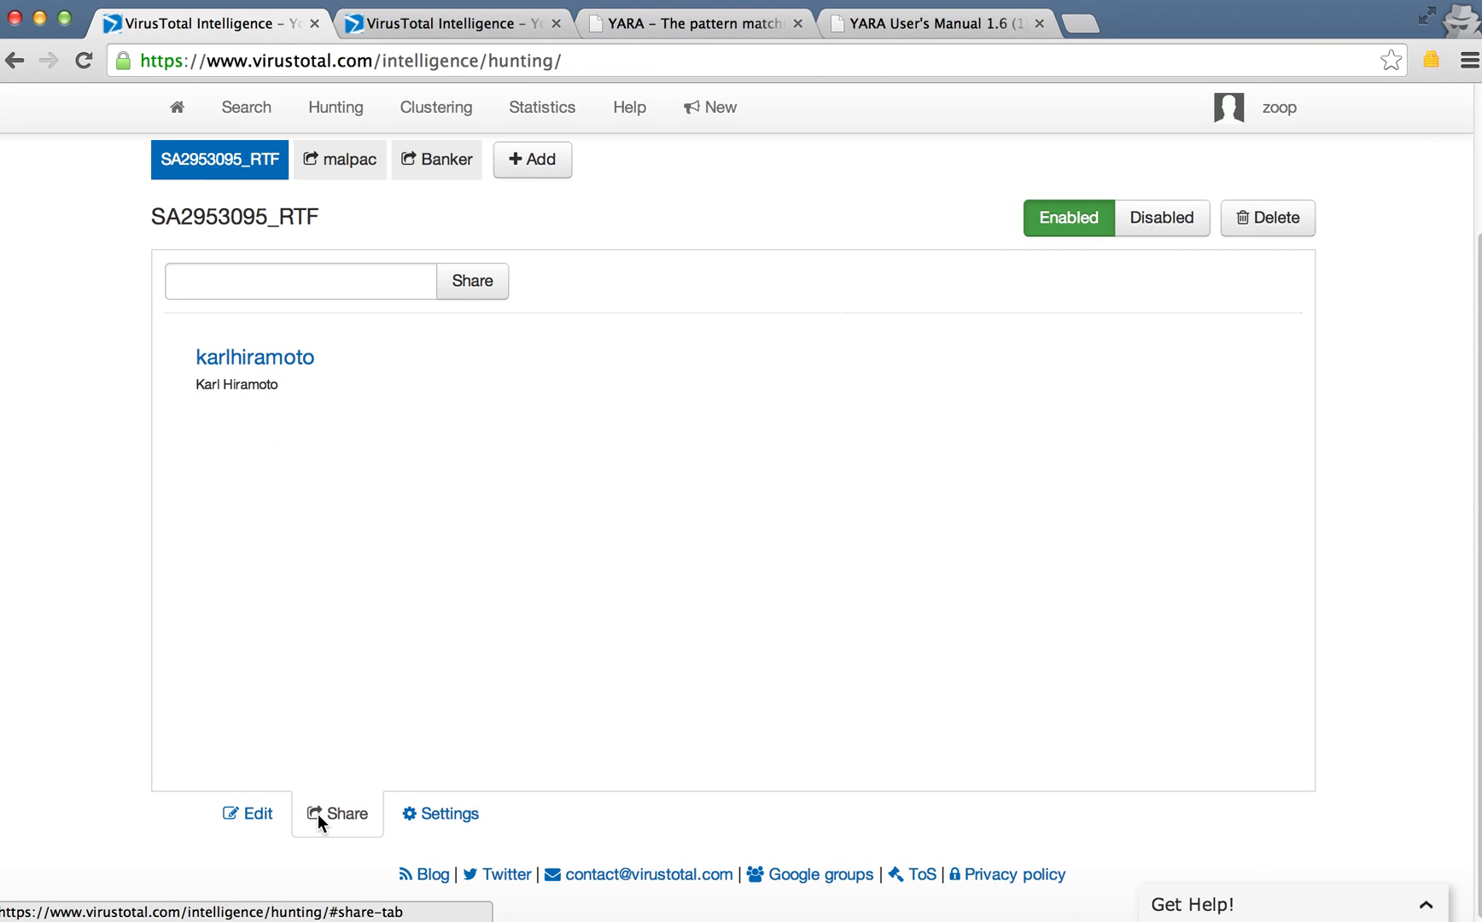
pyautogui.click(342, 290)
pyautogui.write('virustotal')
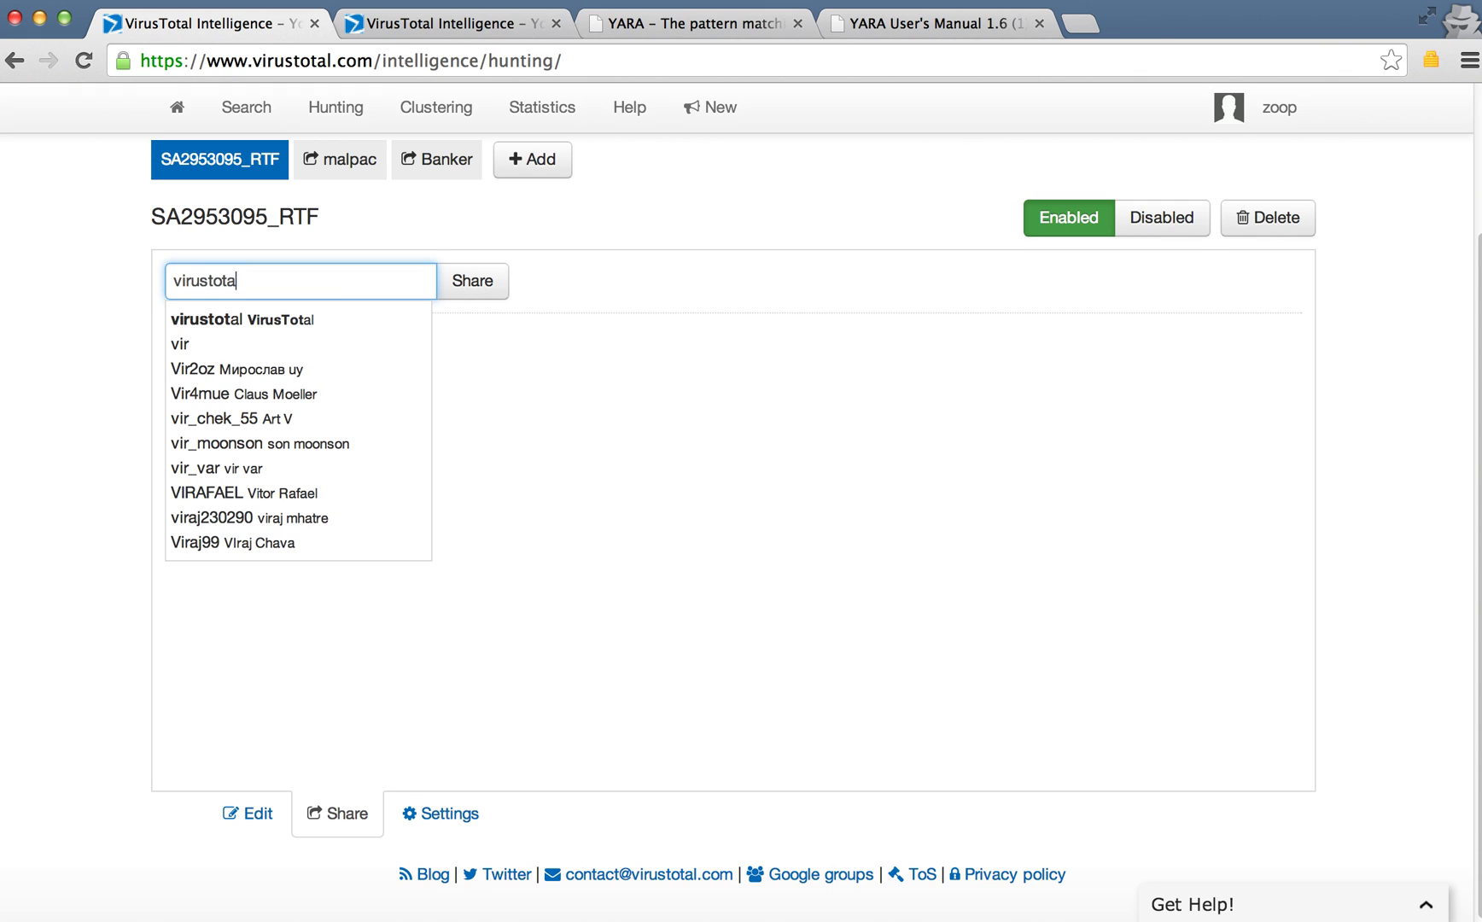
pyautogui.click(298, 320)
pyautogui.click(495, 286)
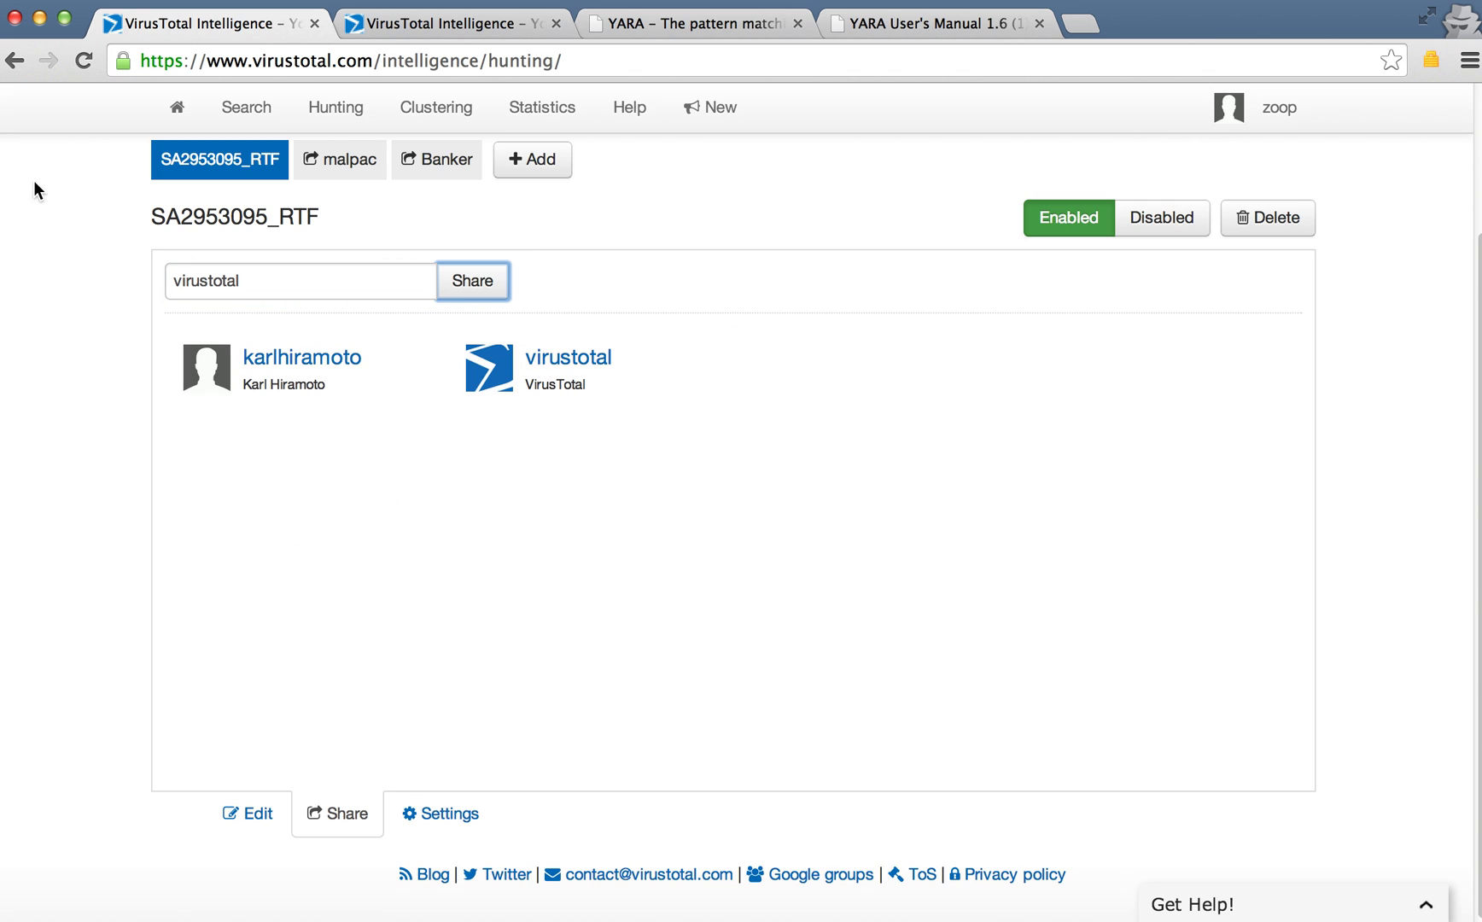
# Step: Share the ruleset with a second user, then revoke both newly added shares
pyautogui.click(394, 285)
pyautogui.press('super+a')
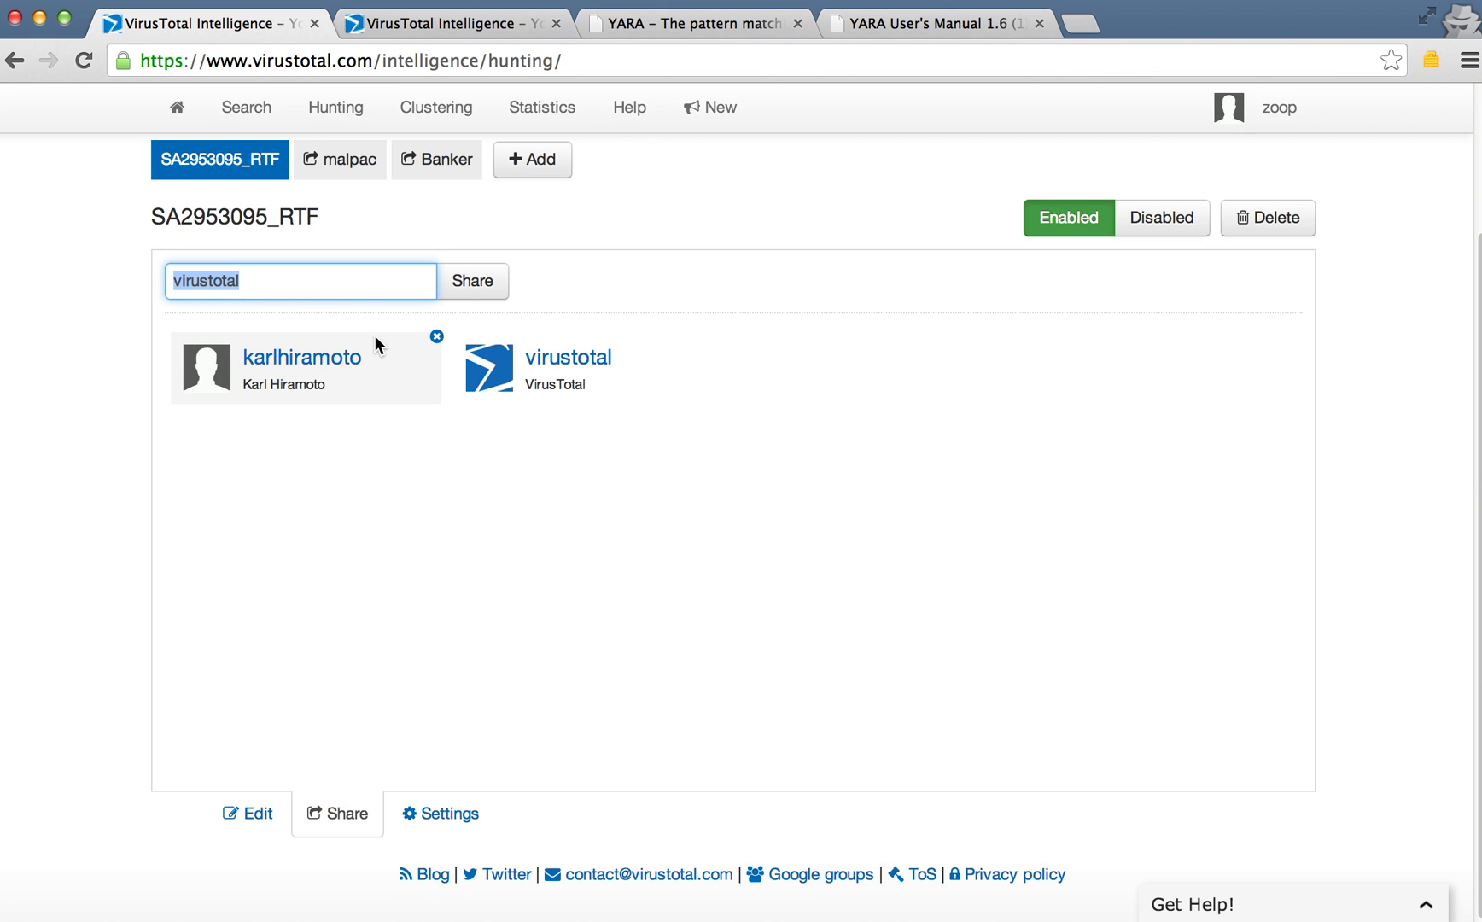
pyautogui.write('plusvic')
pyautogui.press('Escape')
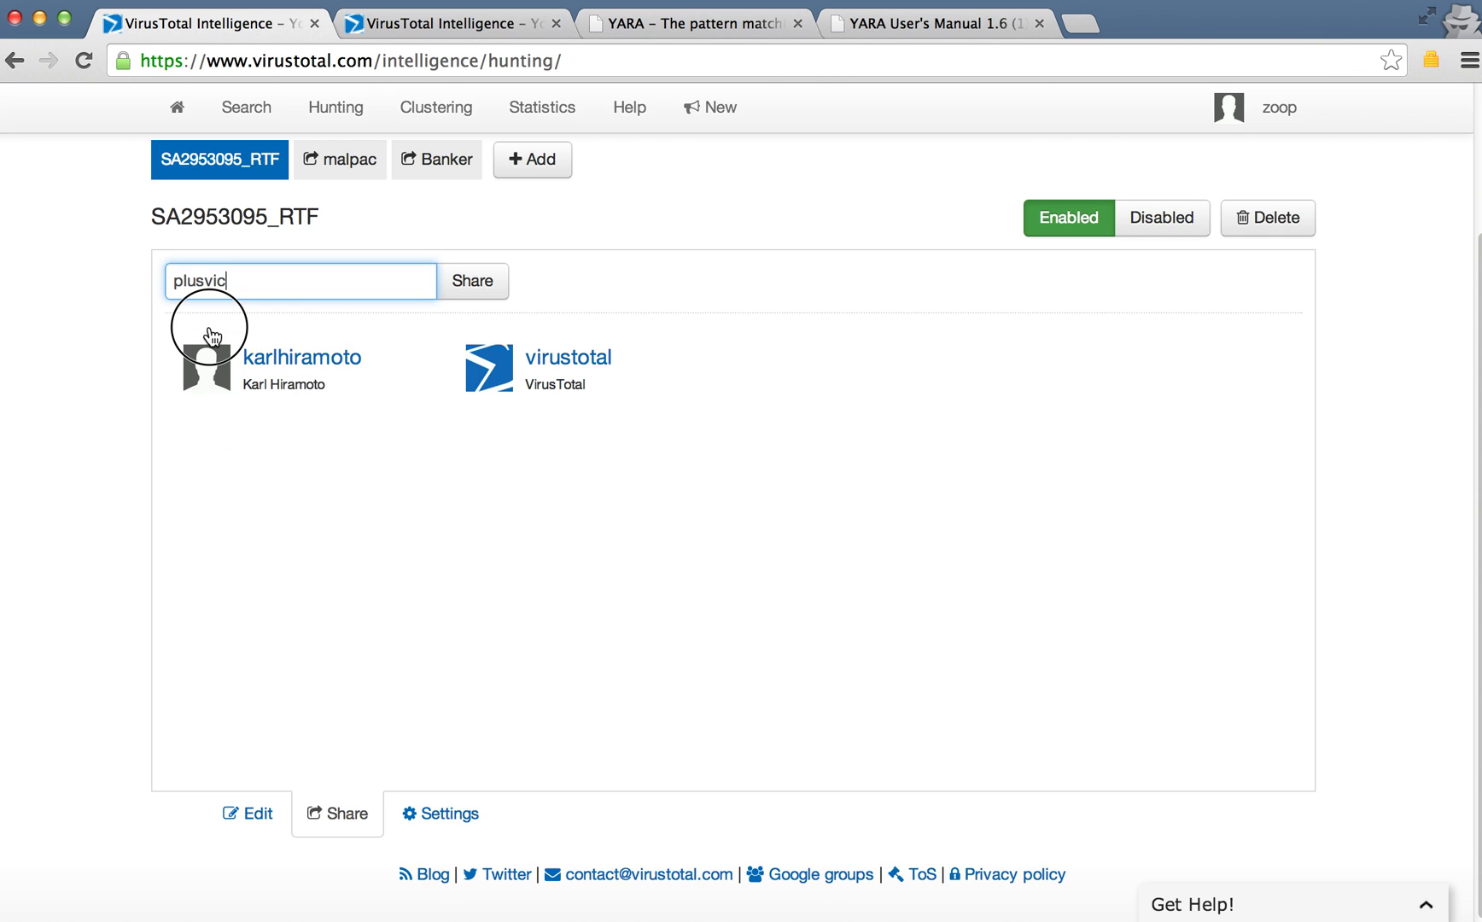
pyautogui.click(474, 283)
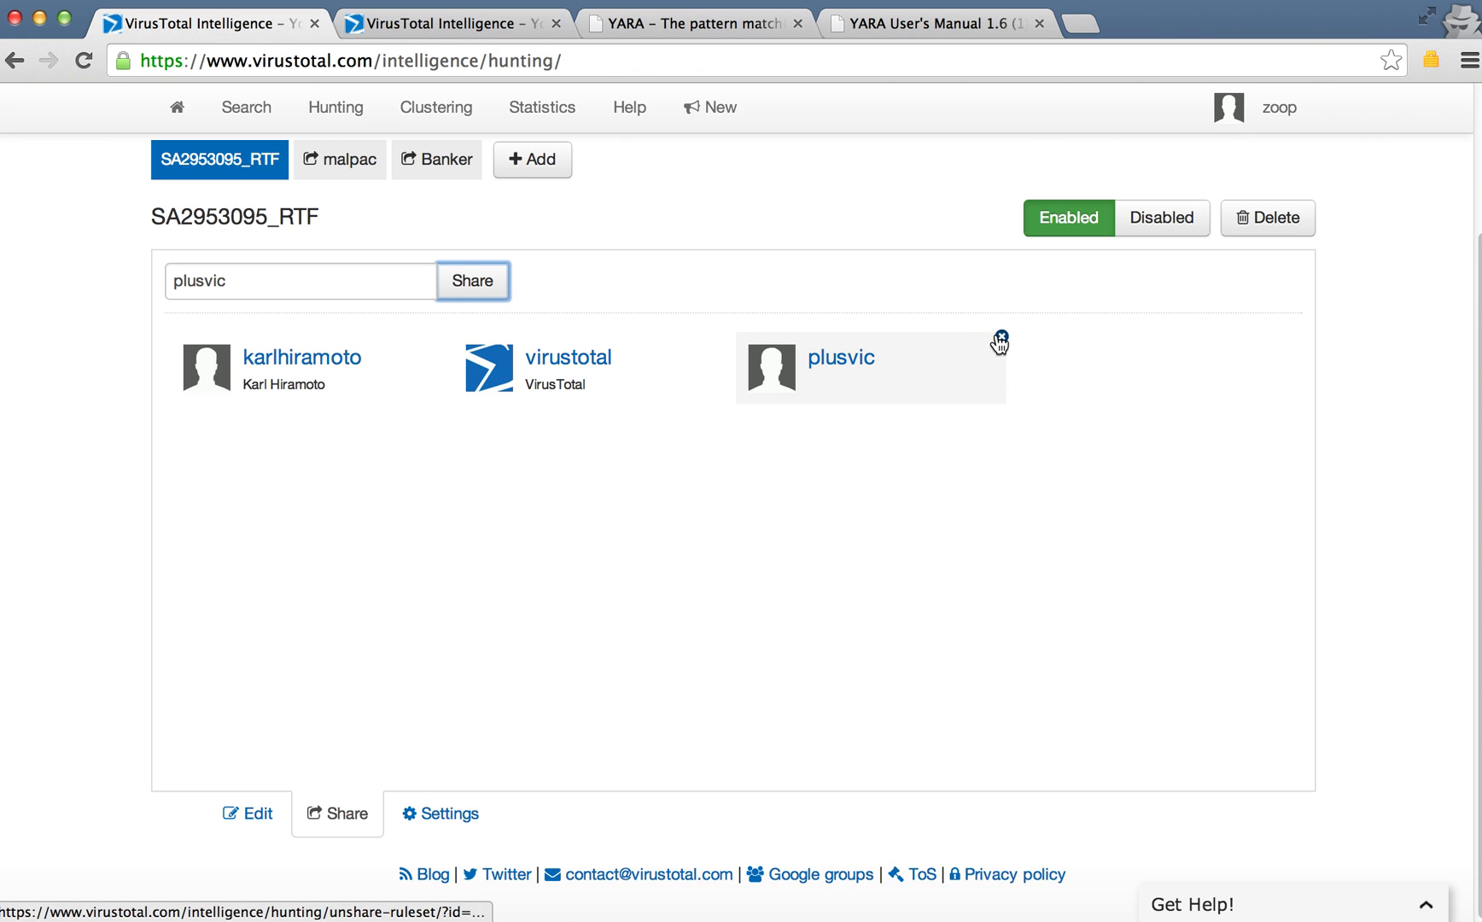
pyautogui.click(997, 338)
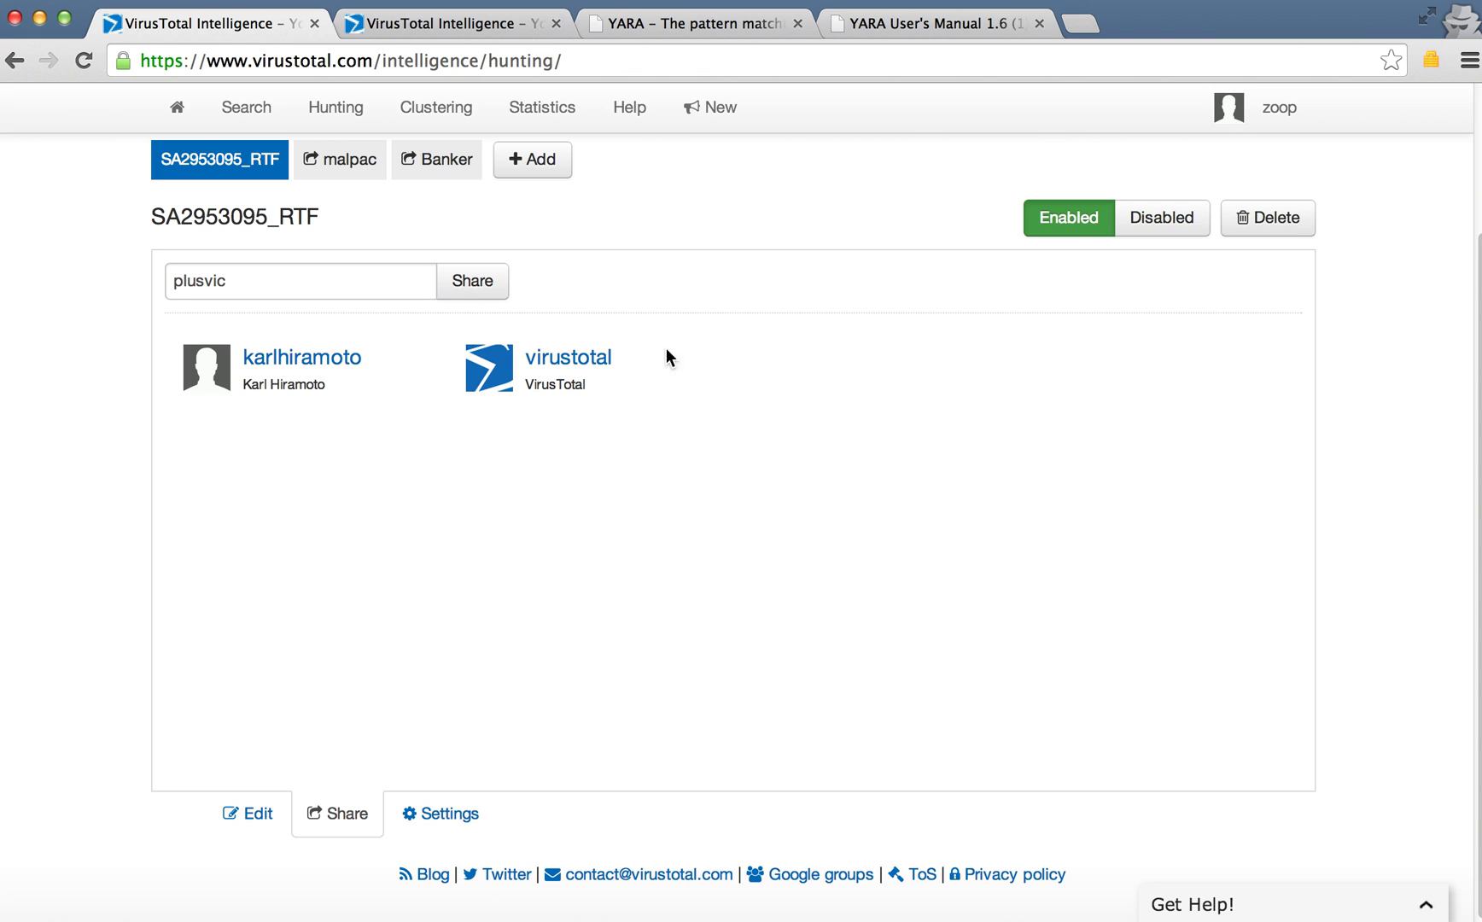
pyautogui.click(719, 338)
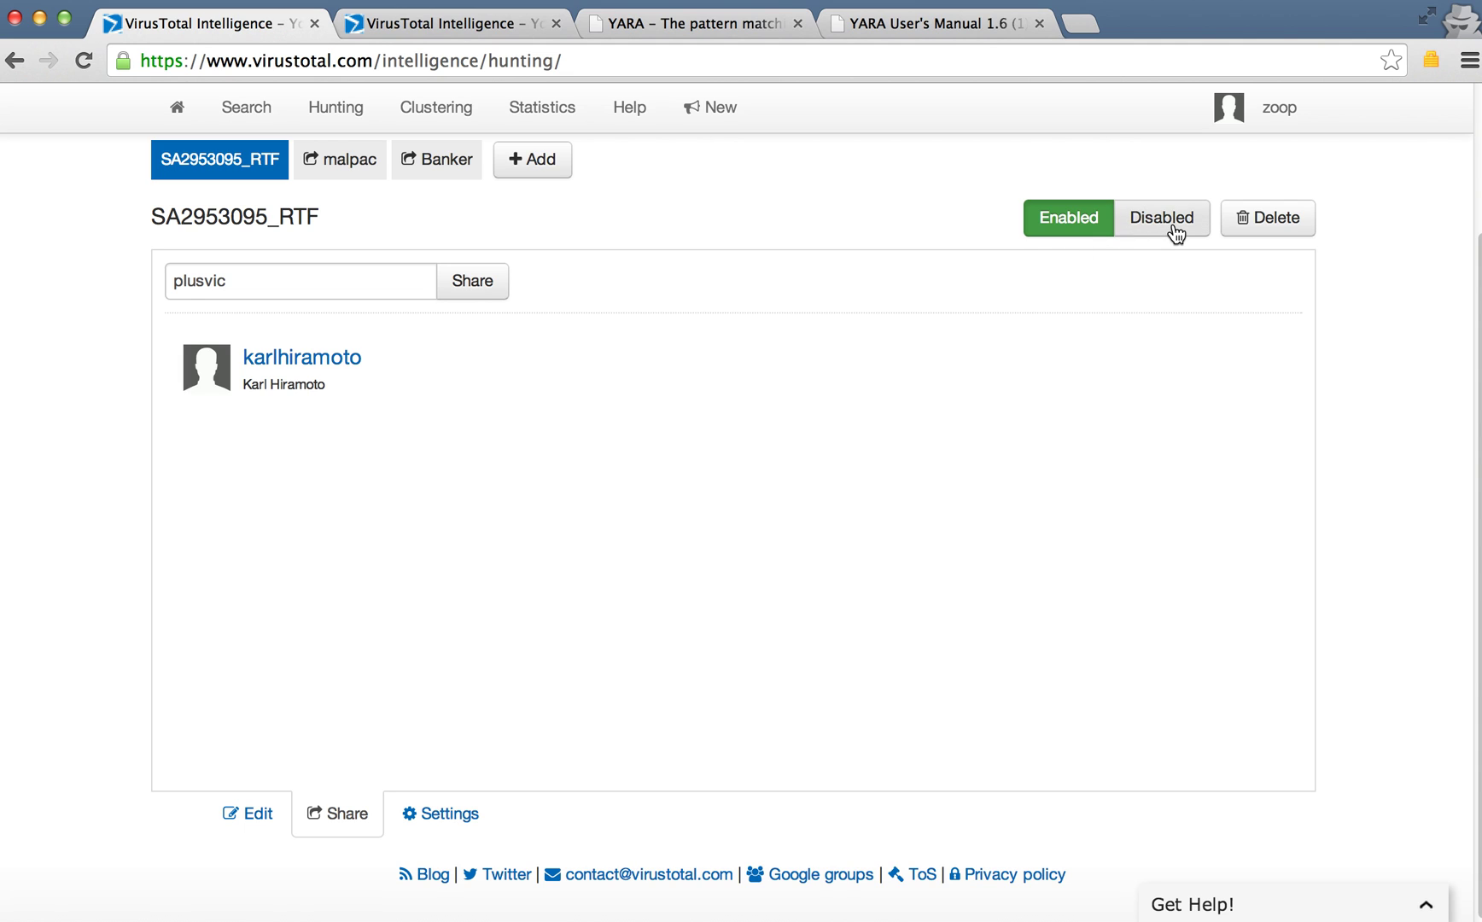
# Step: Review the ruleset's Settings, keeping the notification limit at 100 and the e-mail unchanged
pyautogui.click(463, 806)
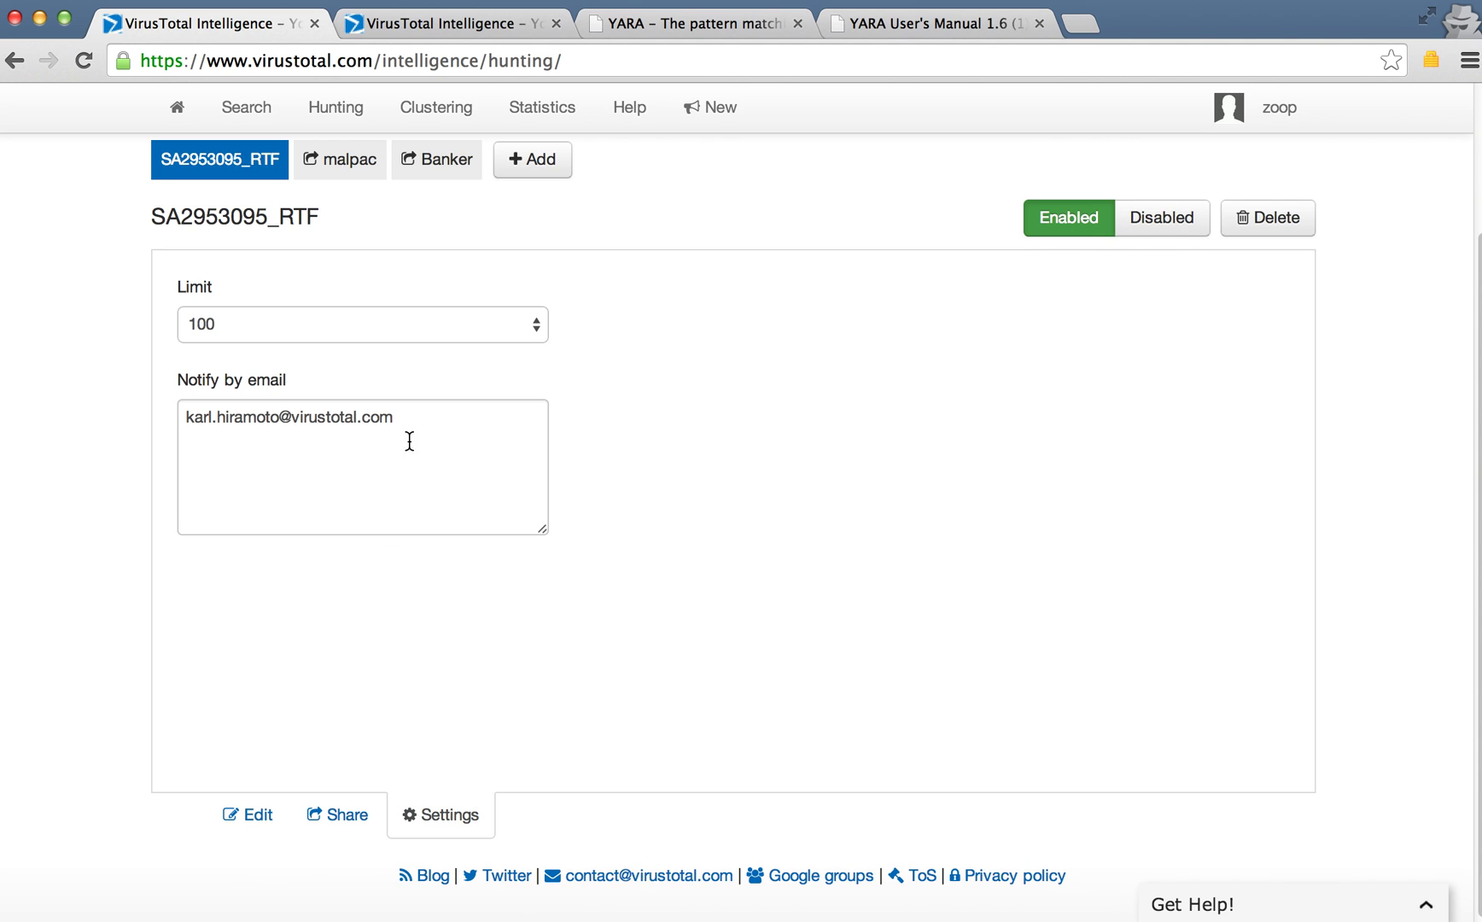
pyautogui.click(402, 323)
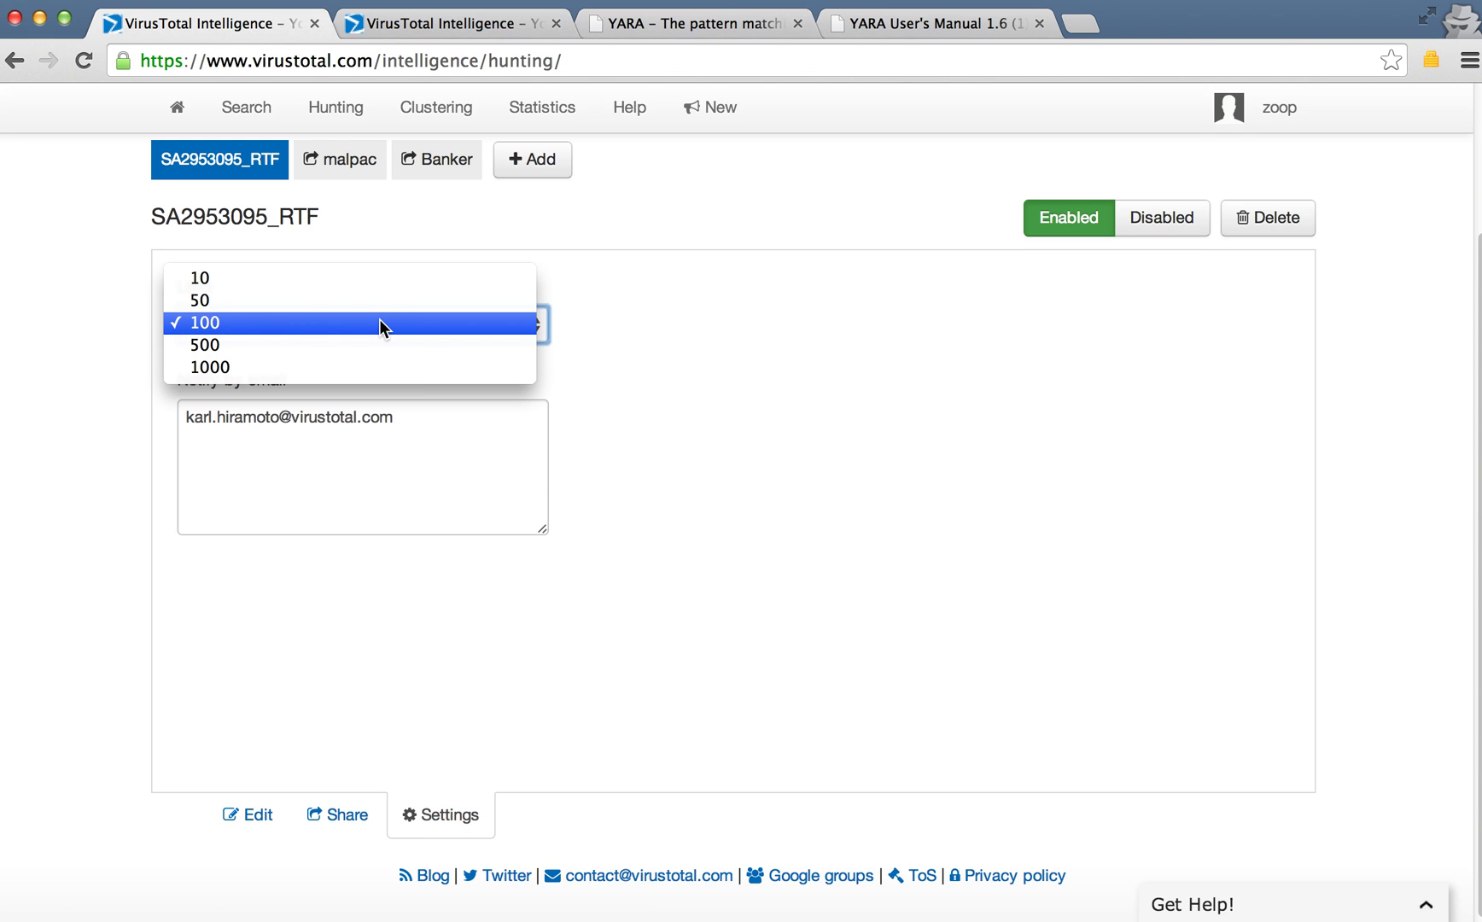
pyautogui.click(452, 391)
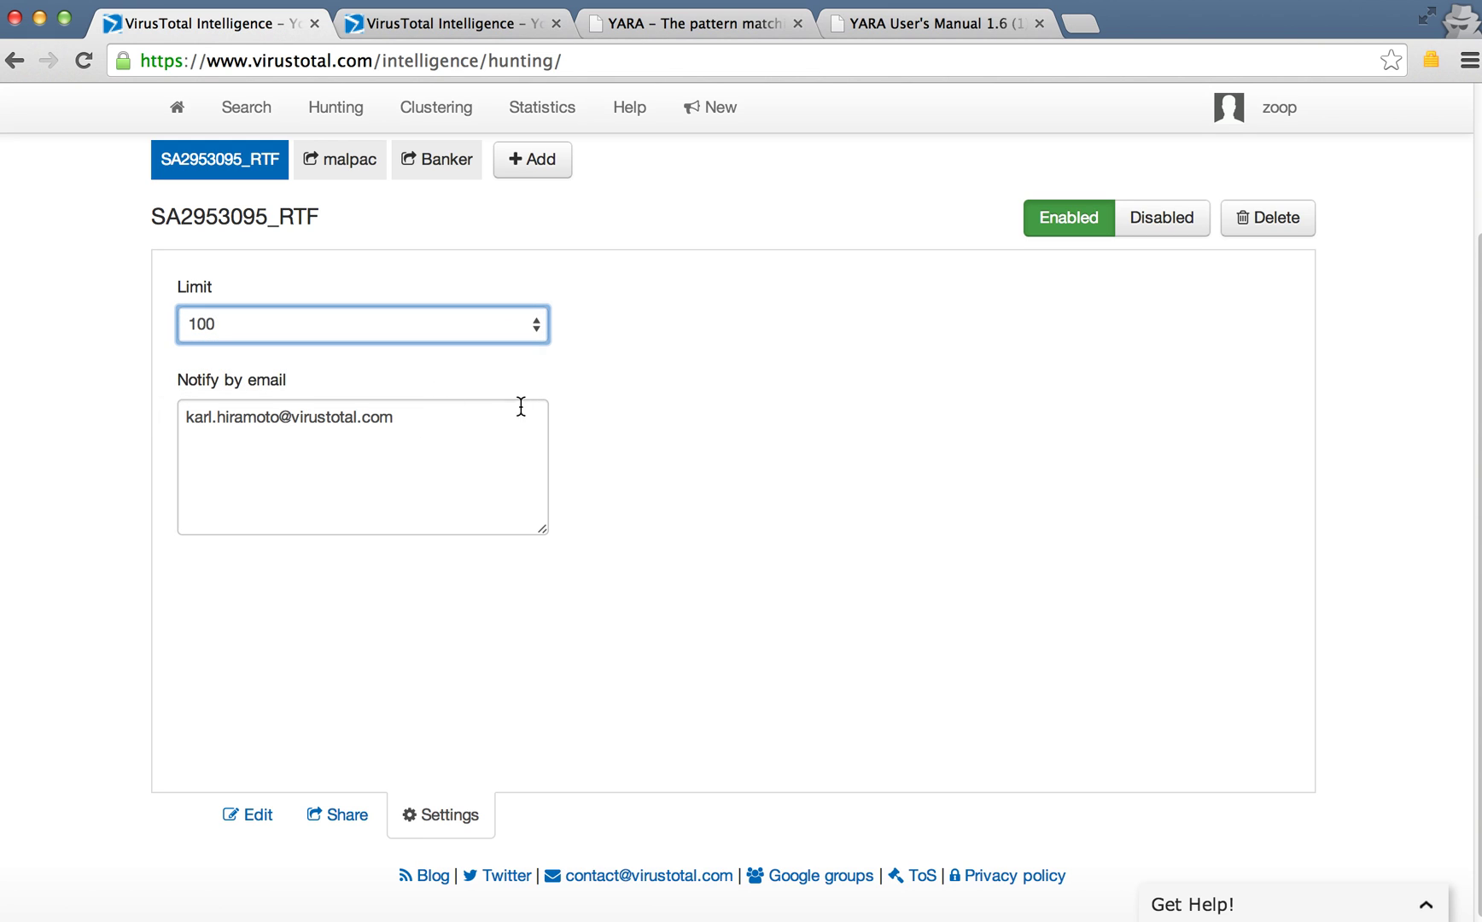
pyautogui.click(462, 418)
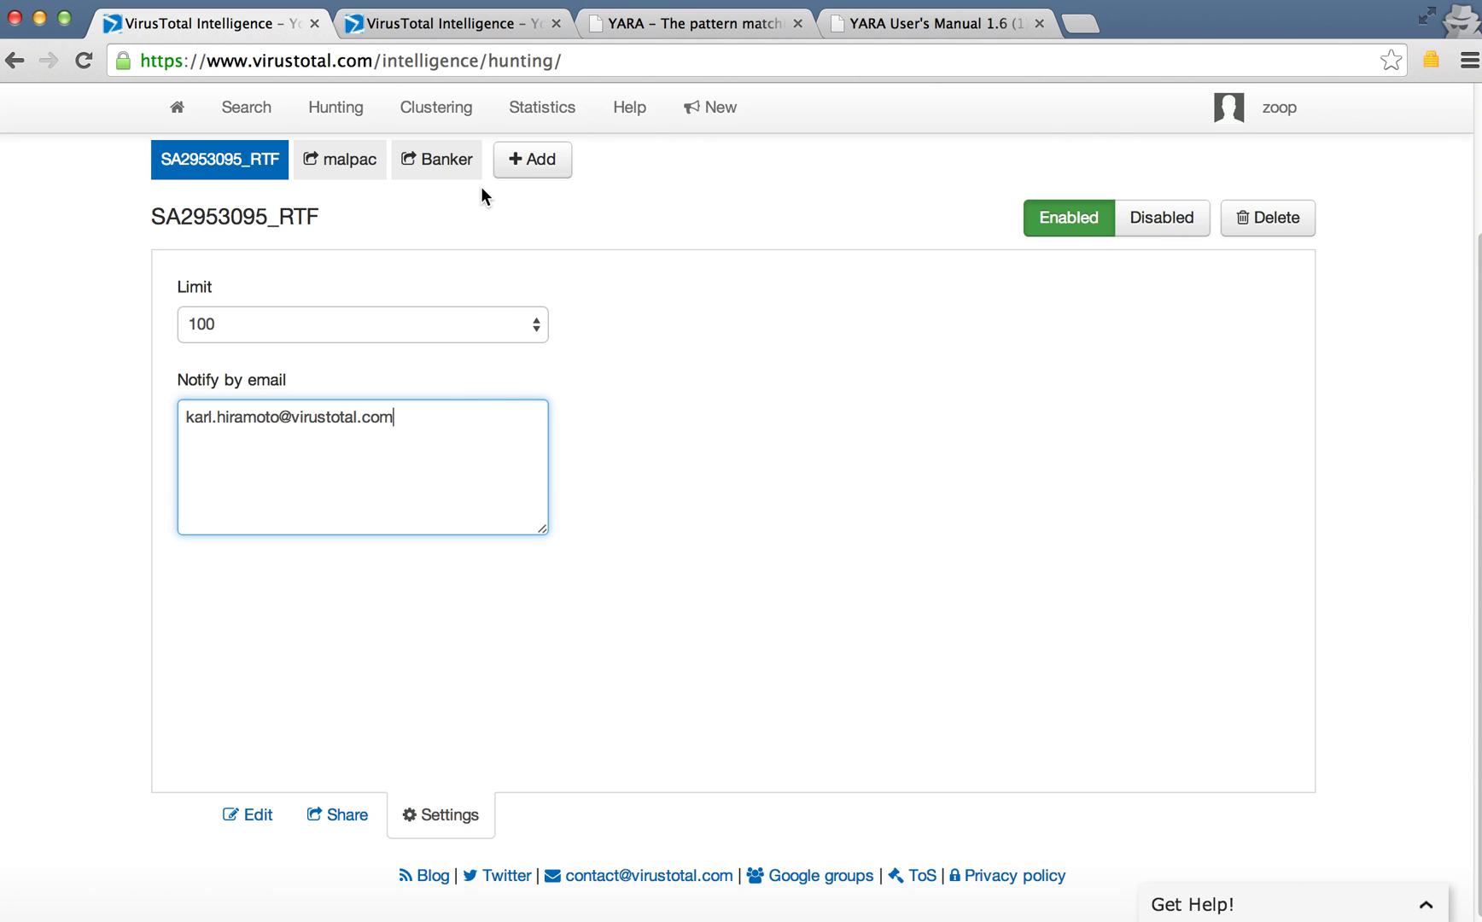
# Step: View the malpac ruleset, then the Banker ruleset, highlighting its myDelephant and malPAC rules
pyautogui.click(351, 171)
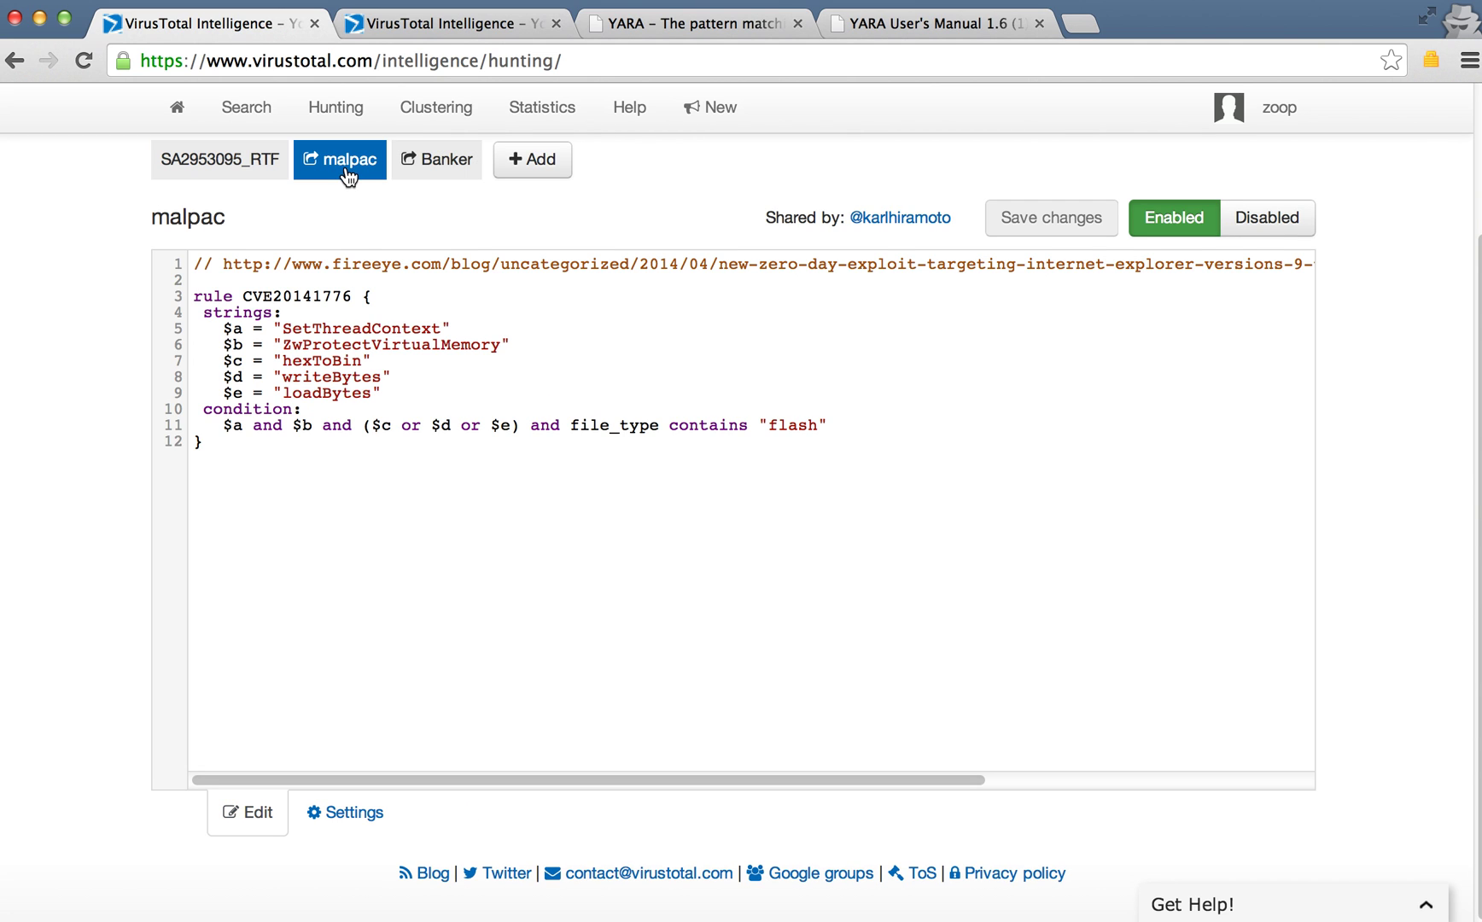
pyautogui.click(416, 172)
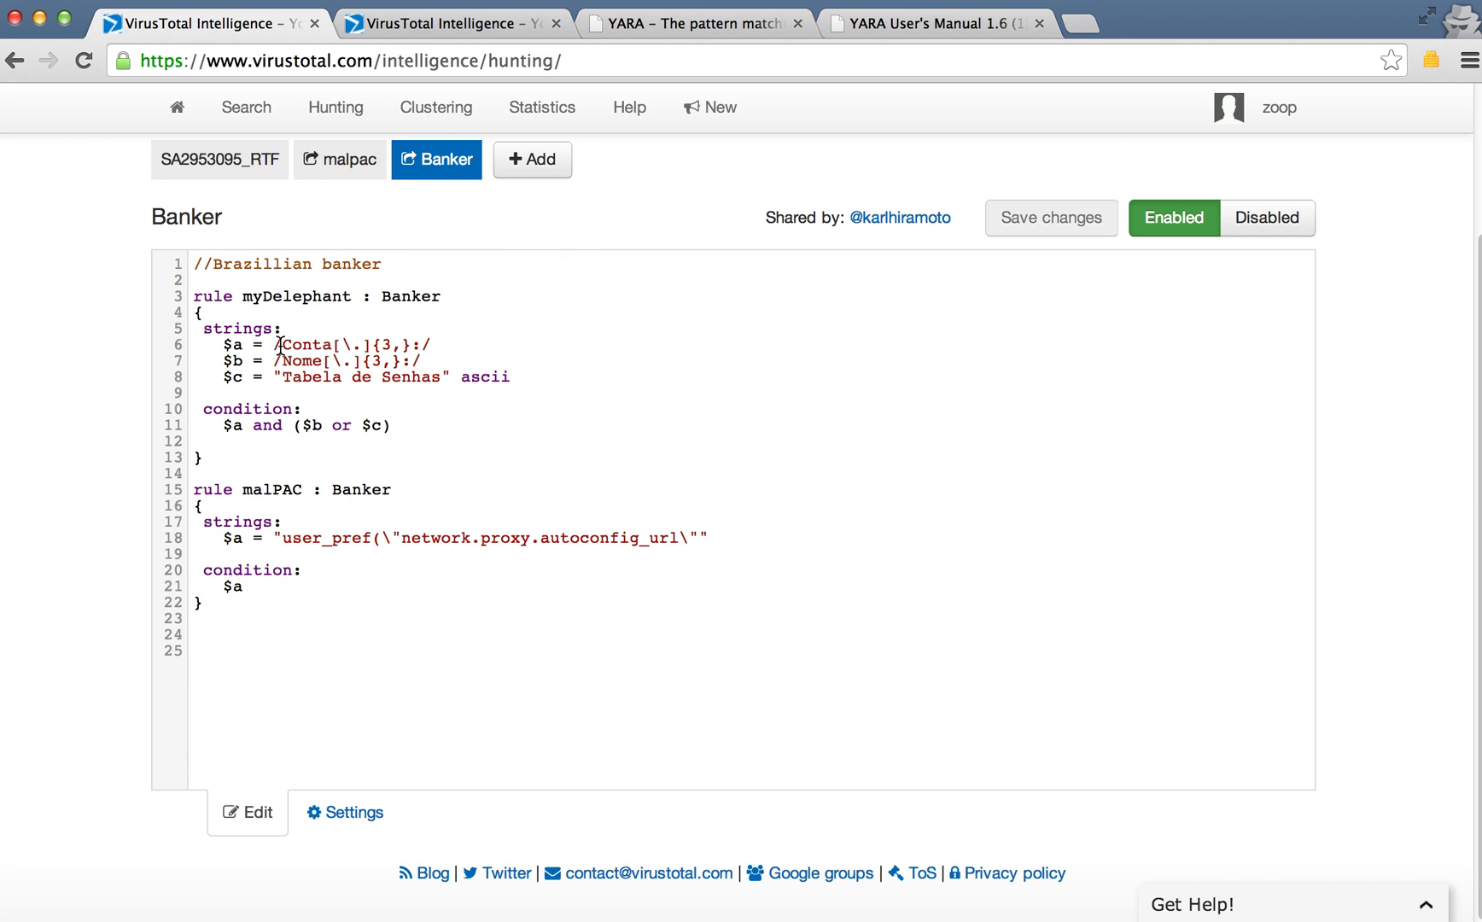
pyautogui.moveTo(241, 458); pyautogui.dragTo(152, 280)
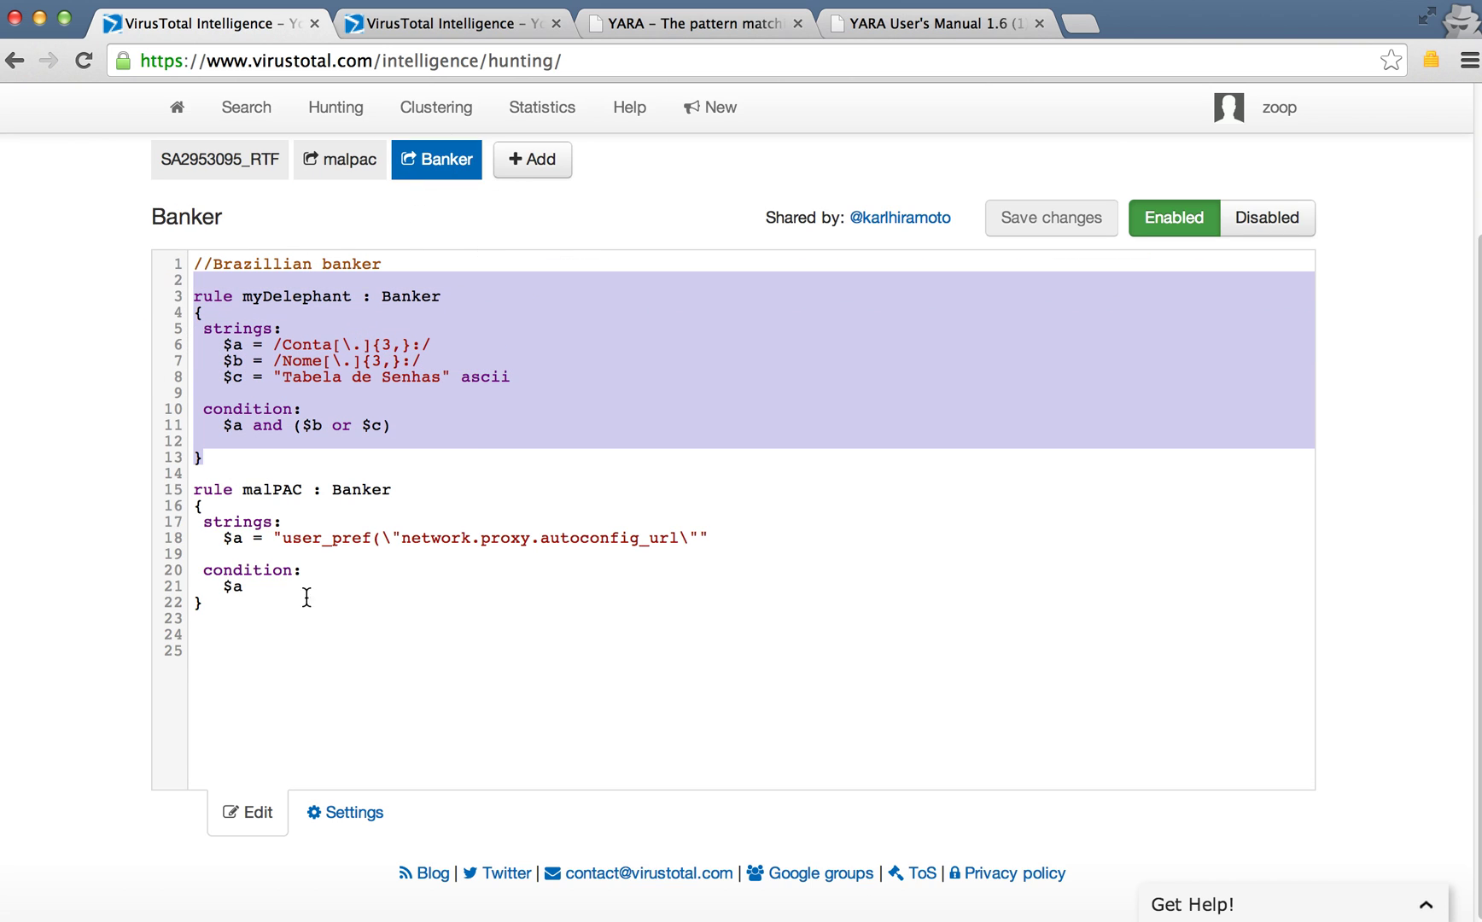
pyautogui.moveTo(284, 630); pyautogui.dragTo(184, 471)
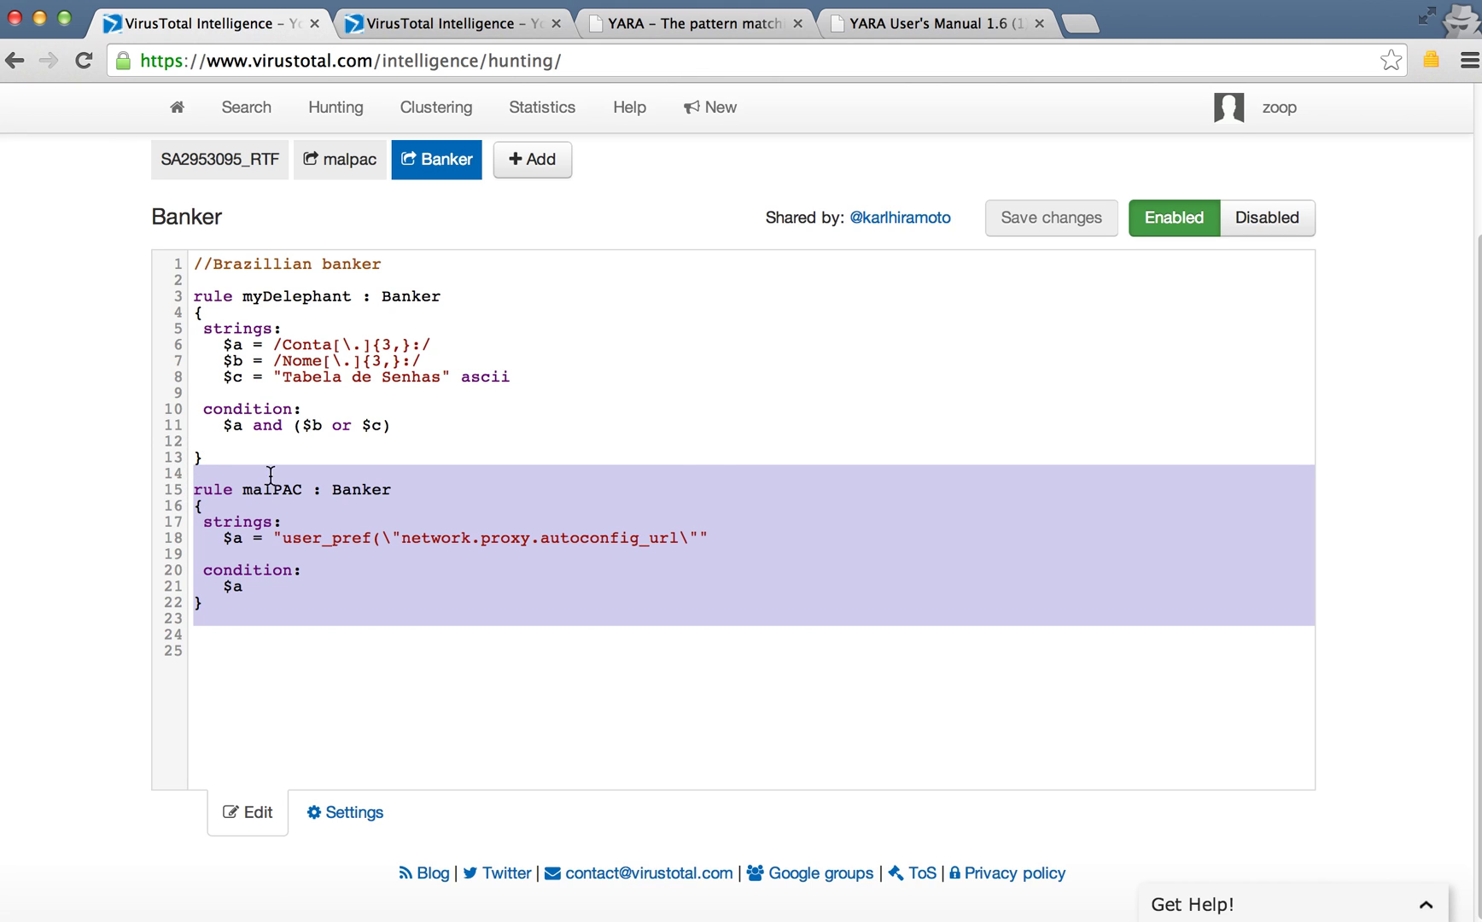
pyautogui.click(870, 372)
pyautogui.scroll(1, 844, 427)
pyautogui.scroll(3, 841, 429)
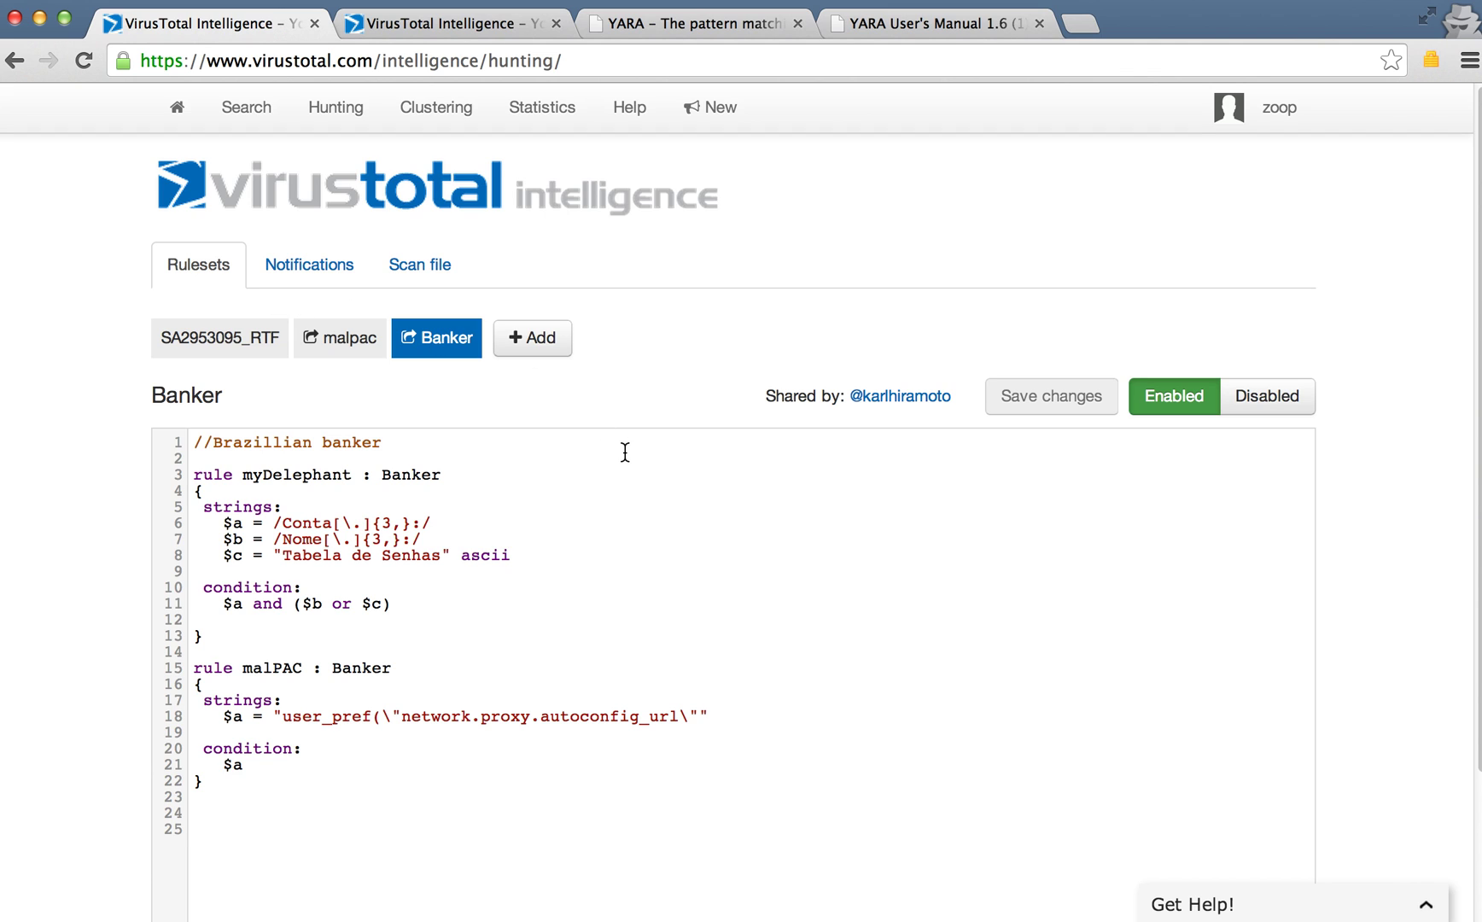
# Step: Open the malware hunting help and scroll down to its rule-writing examples
pyautogui.click(629, 106)
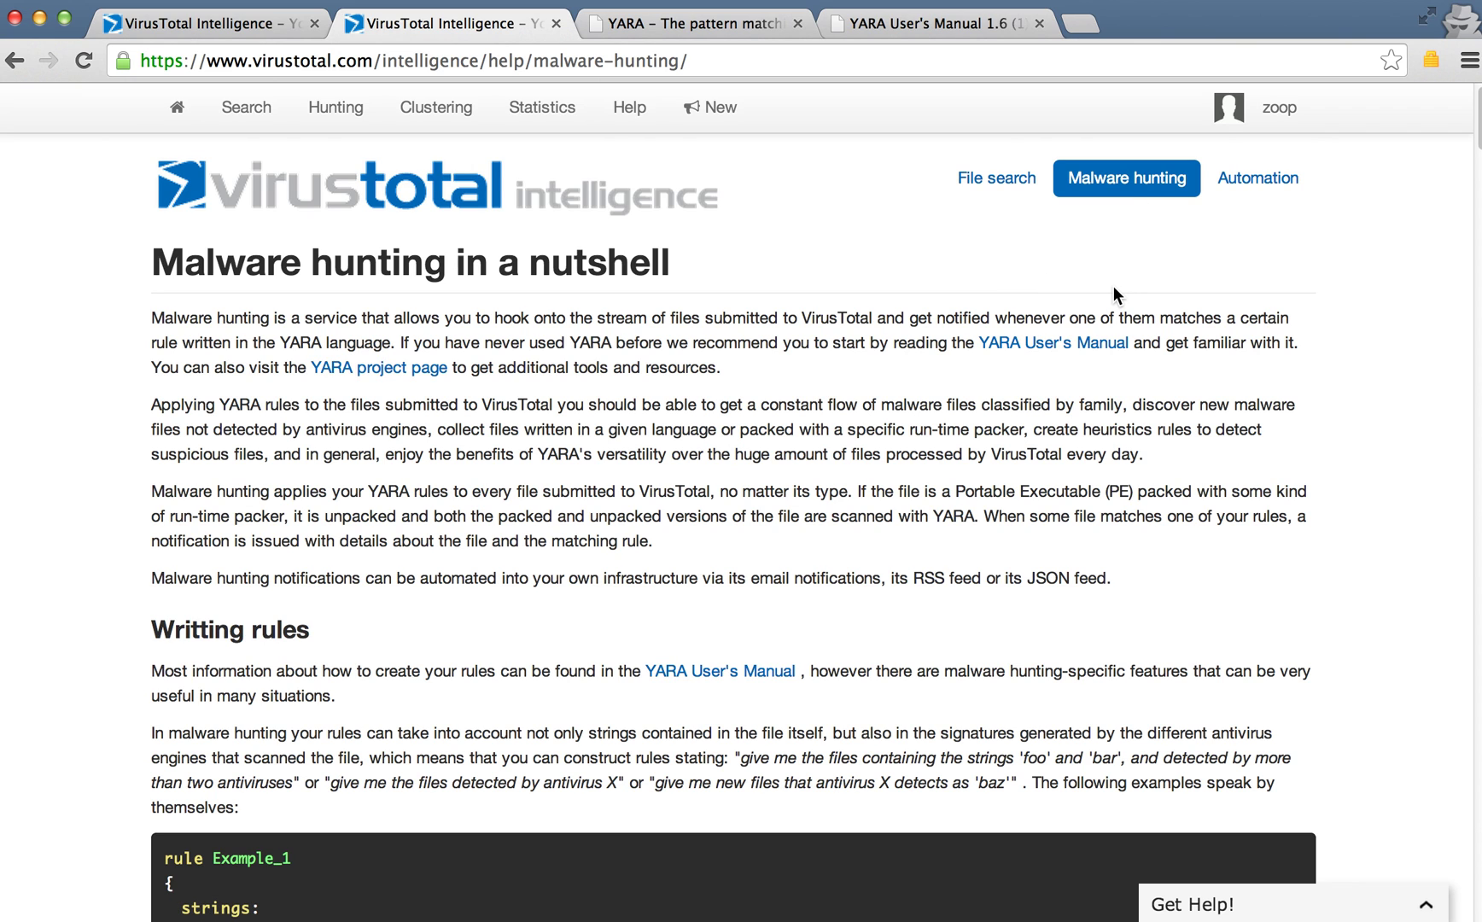
pyautogui.scroll(-1, 1107, 287)
pyautogui.scroll(1, 1107, 287)
pyautogui.scroll(-10, 1107, 288)
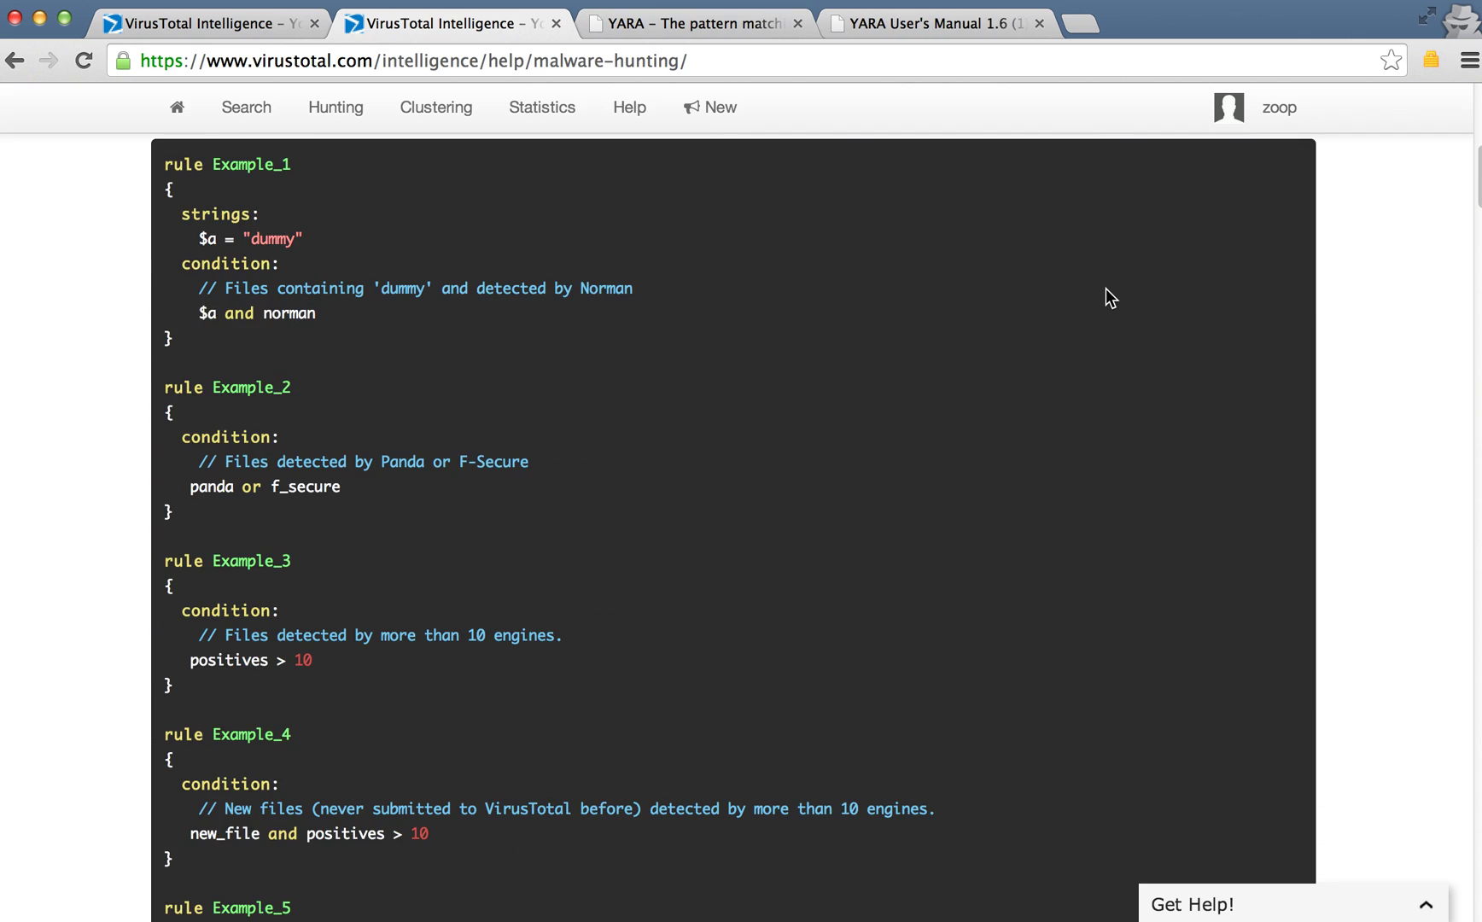
pyautogui.scroll(-13, 1106, 289)
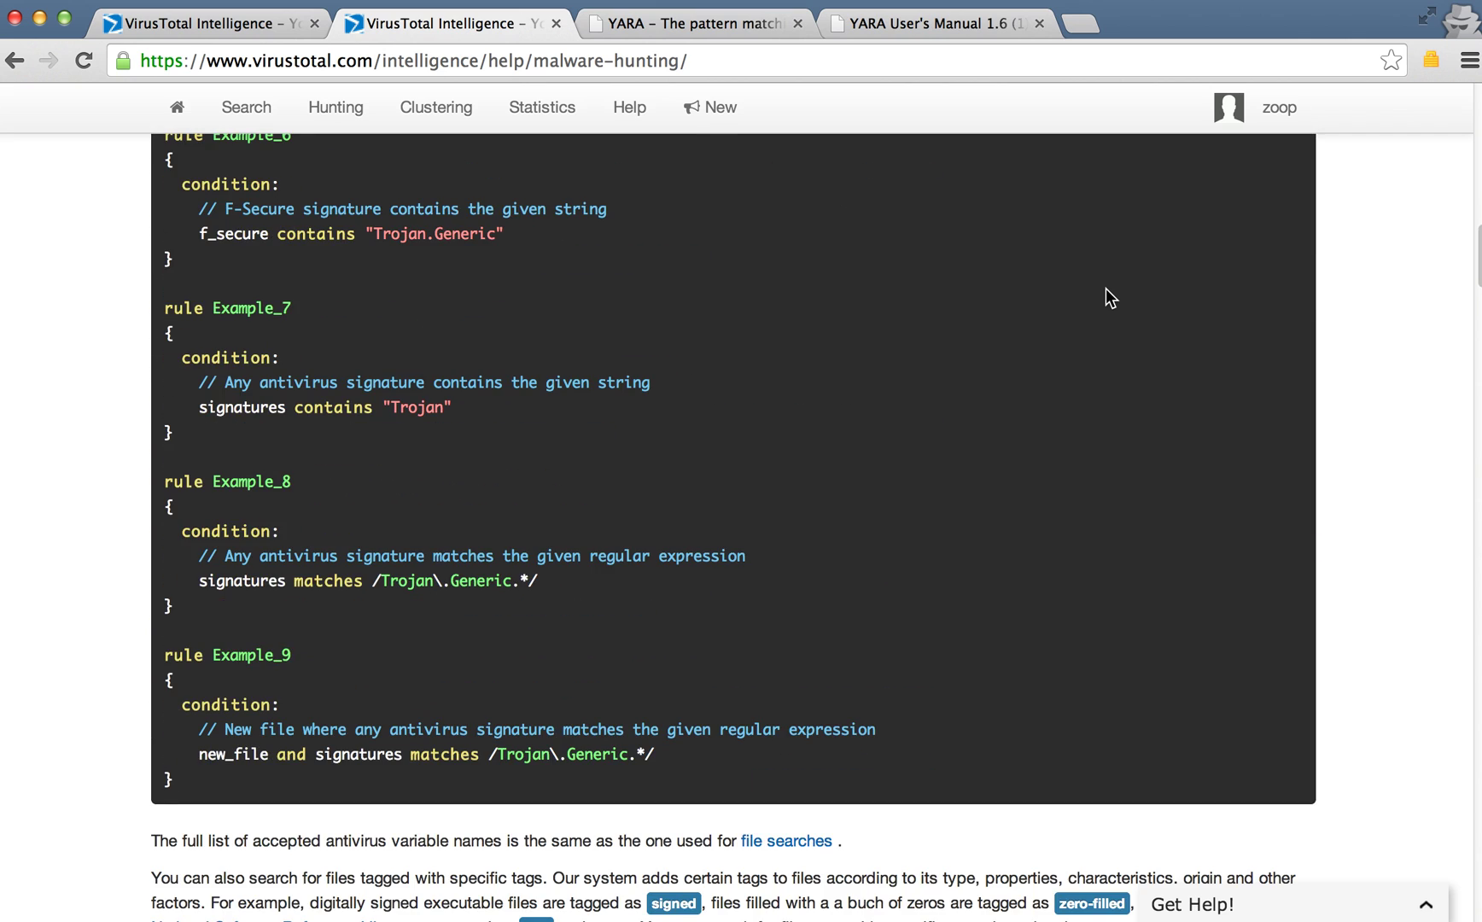
pyautogui.scroll(-6, 1106, 297)
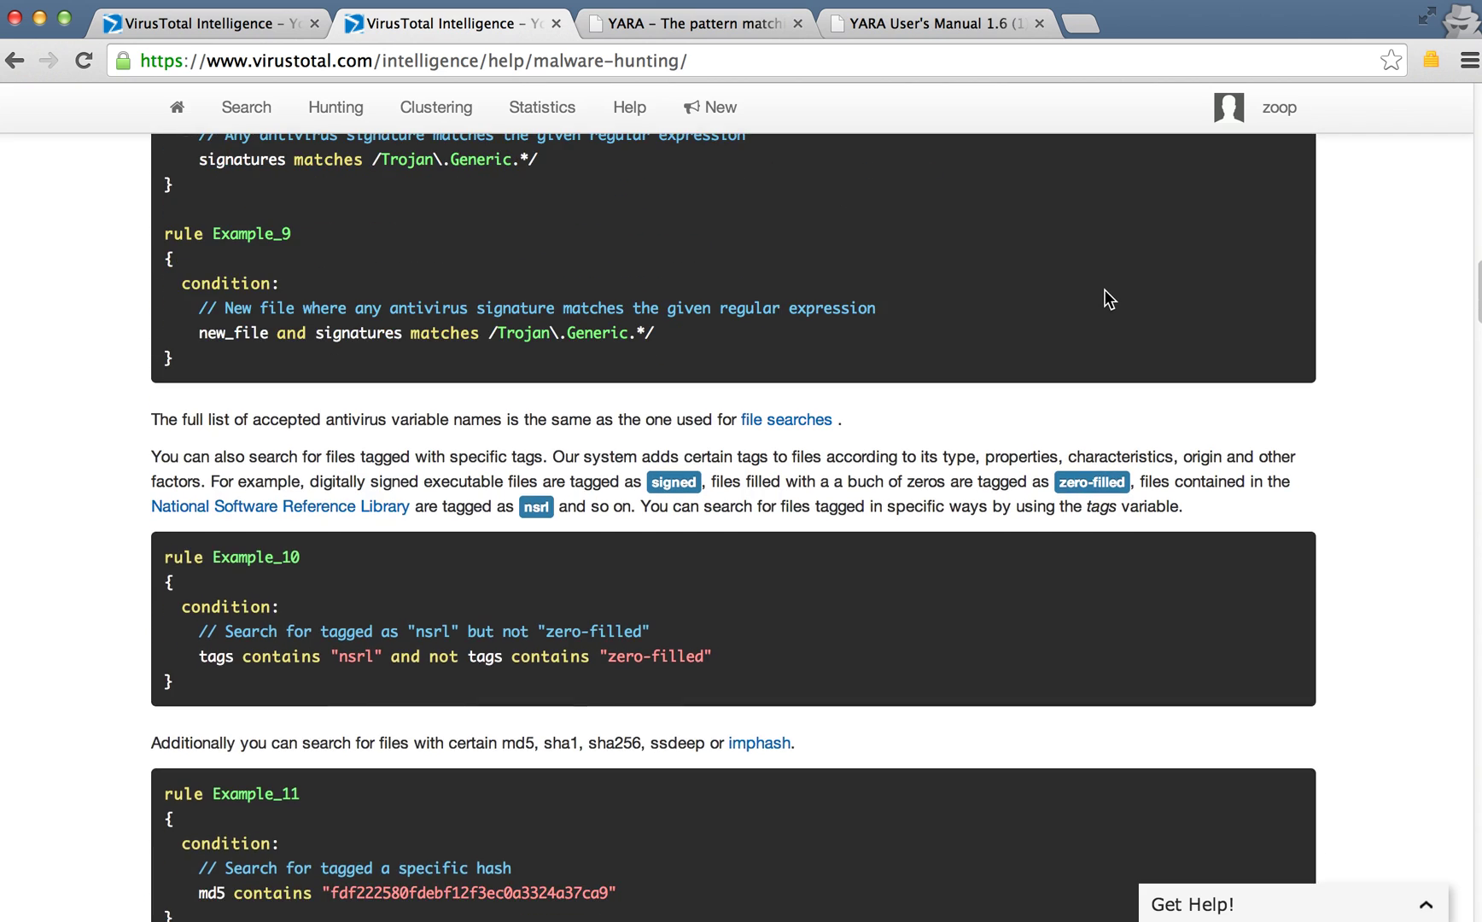
pyautogui.scroll(-3, 1106, 294)
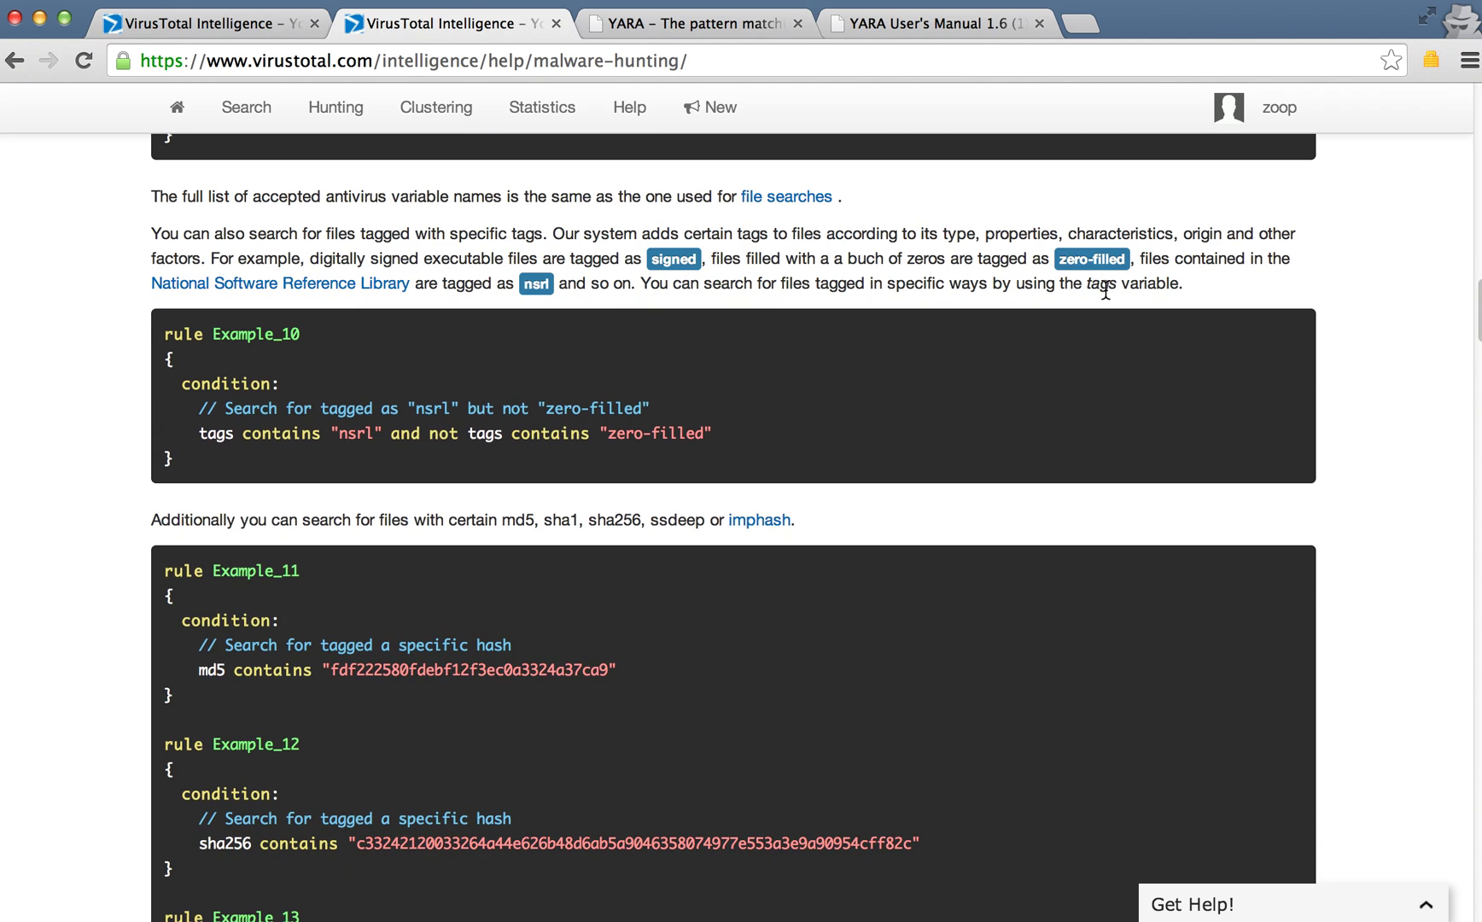
pyautogui.scroll(-2, 1105, 290)
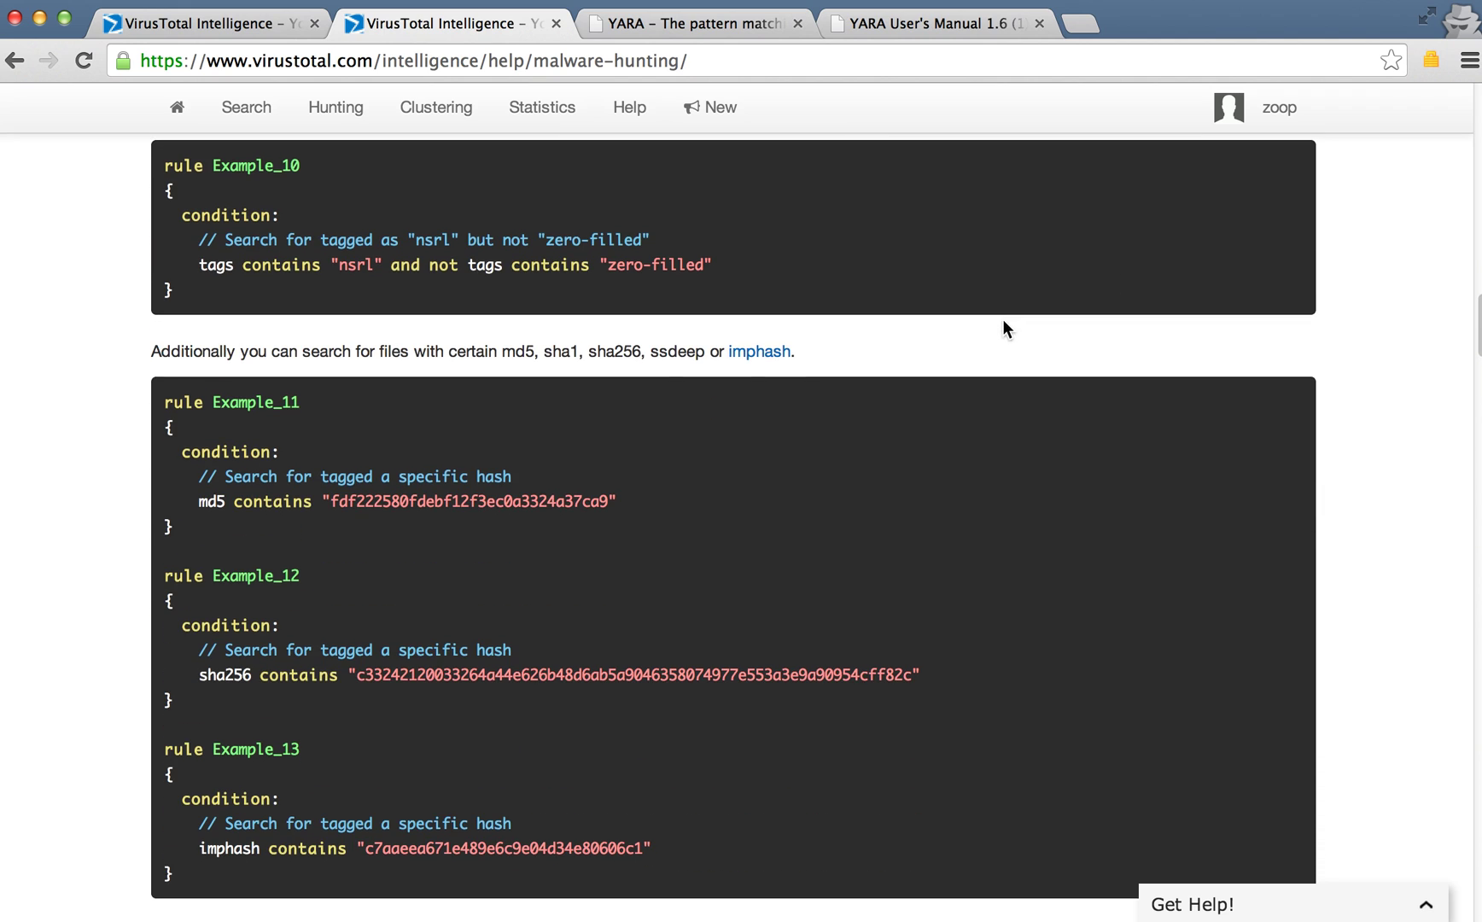
pyautogui.scroll(-6, 592, 418)
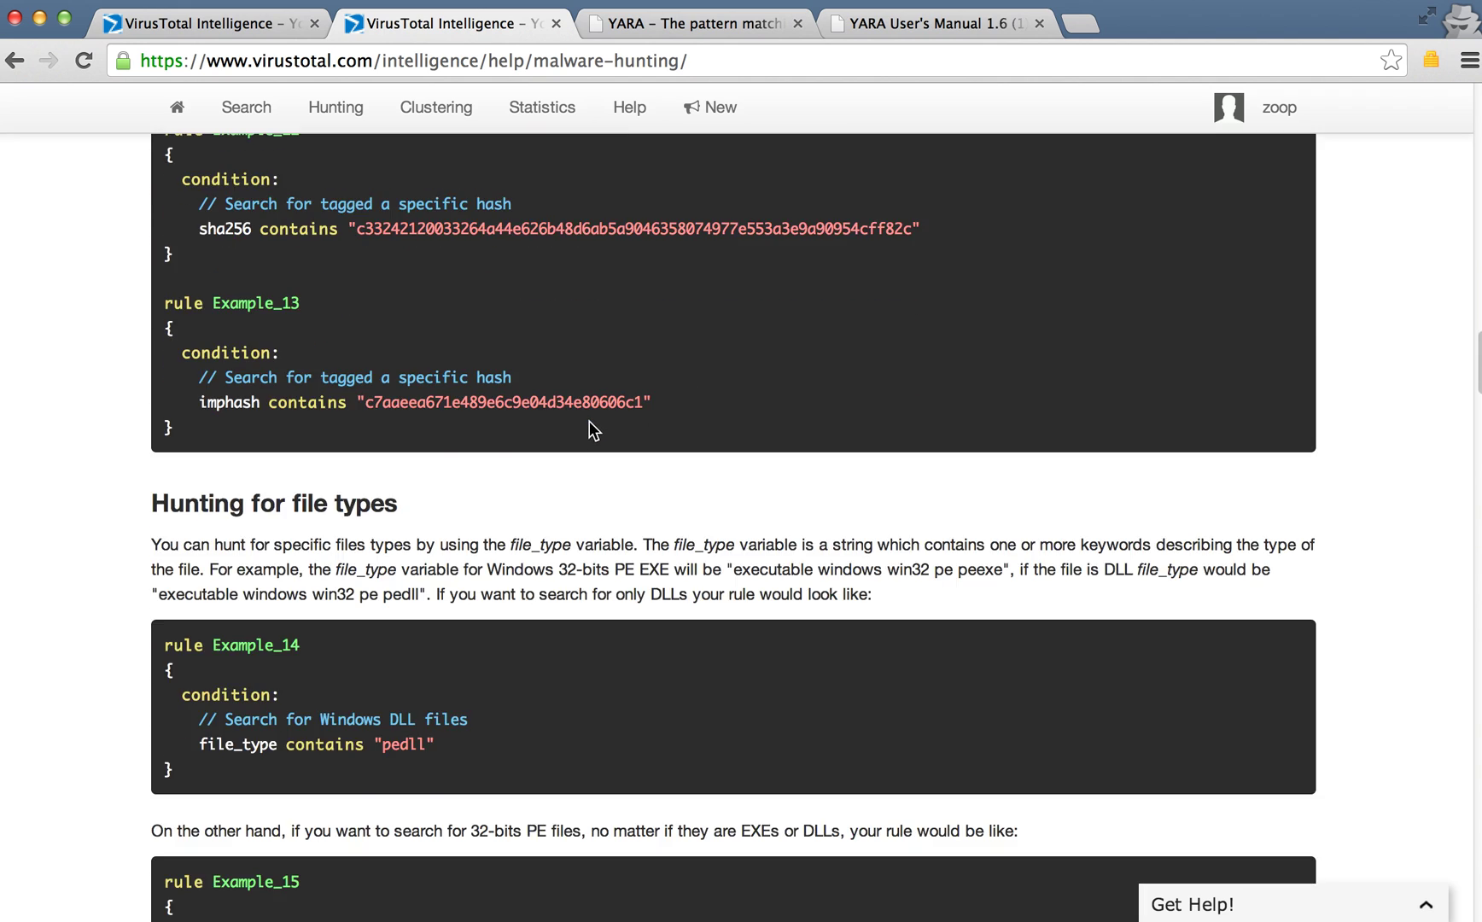
pyautogui.scroll(-10, 593, 427)
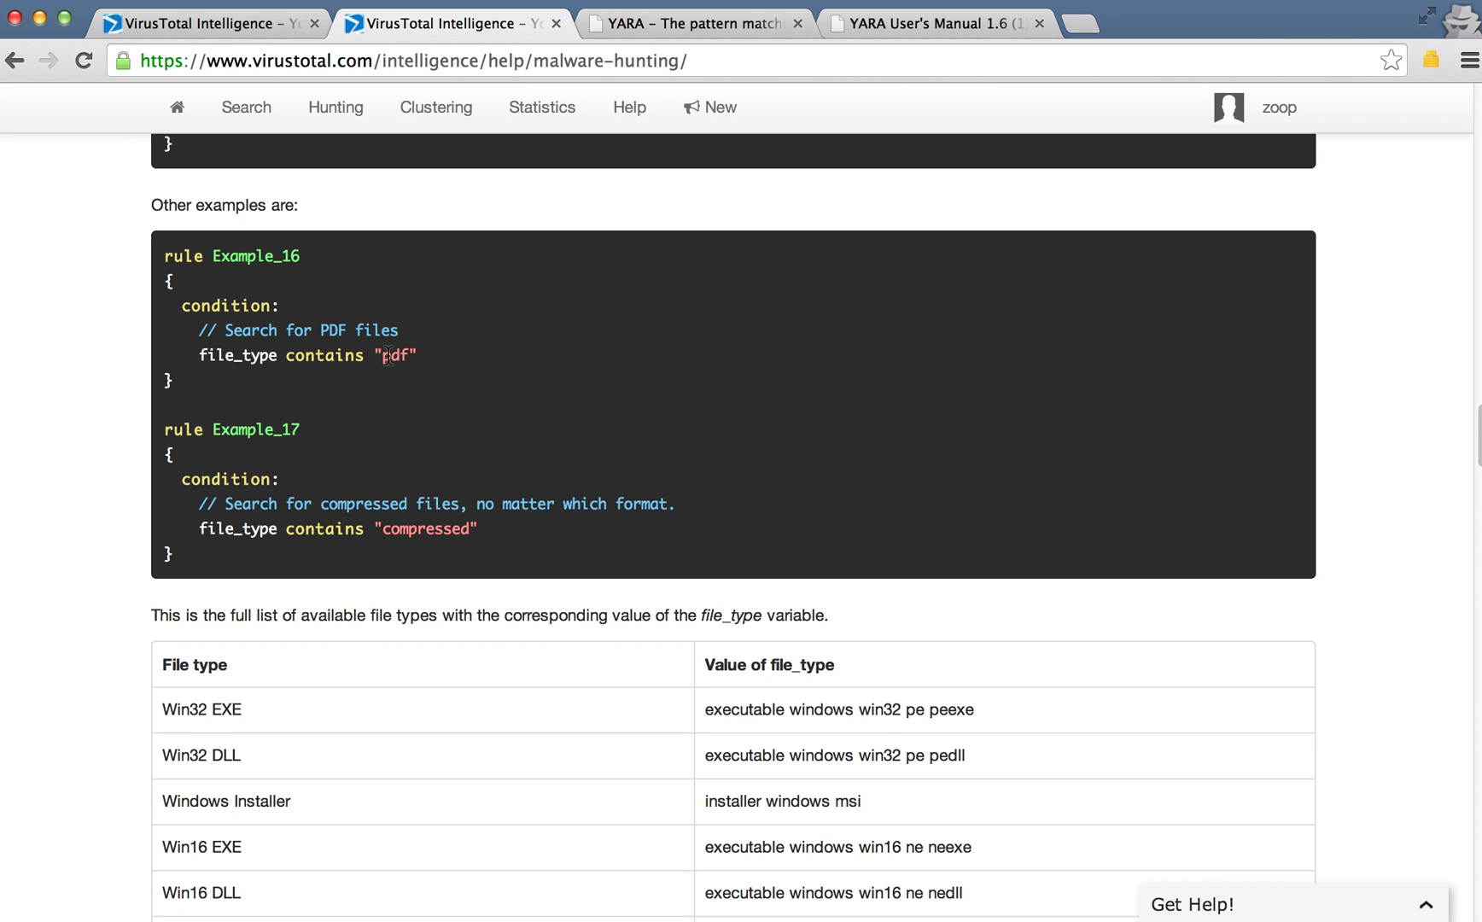
# Step: Highlight a file_type example line, then switch to the YARA project page tab
pyautogui.click(442, 526)
pyautogui.moveTo(399, 527); pyautogui.dragTo(486, 536)
pyautogui.scroll(-1, 507, 555)
pyautogui.click(1107, 607)
pyautogui.scroll(-8, 1140, 641)
pyautogui.scroll(-5, 920, 505)
pyautogui.scroll(6, 920, 505)
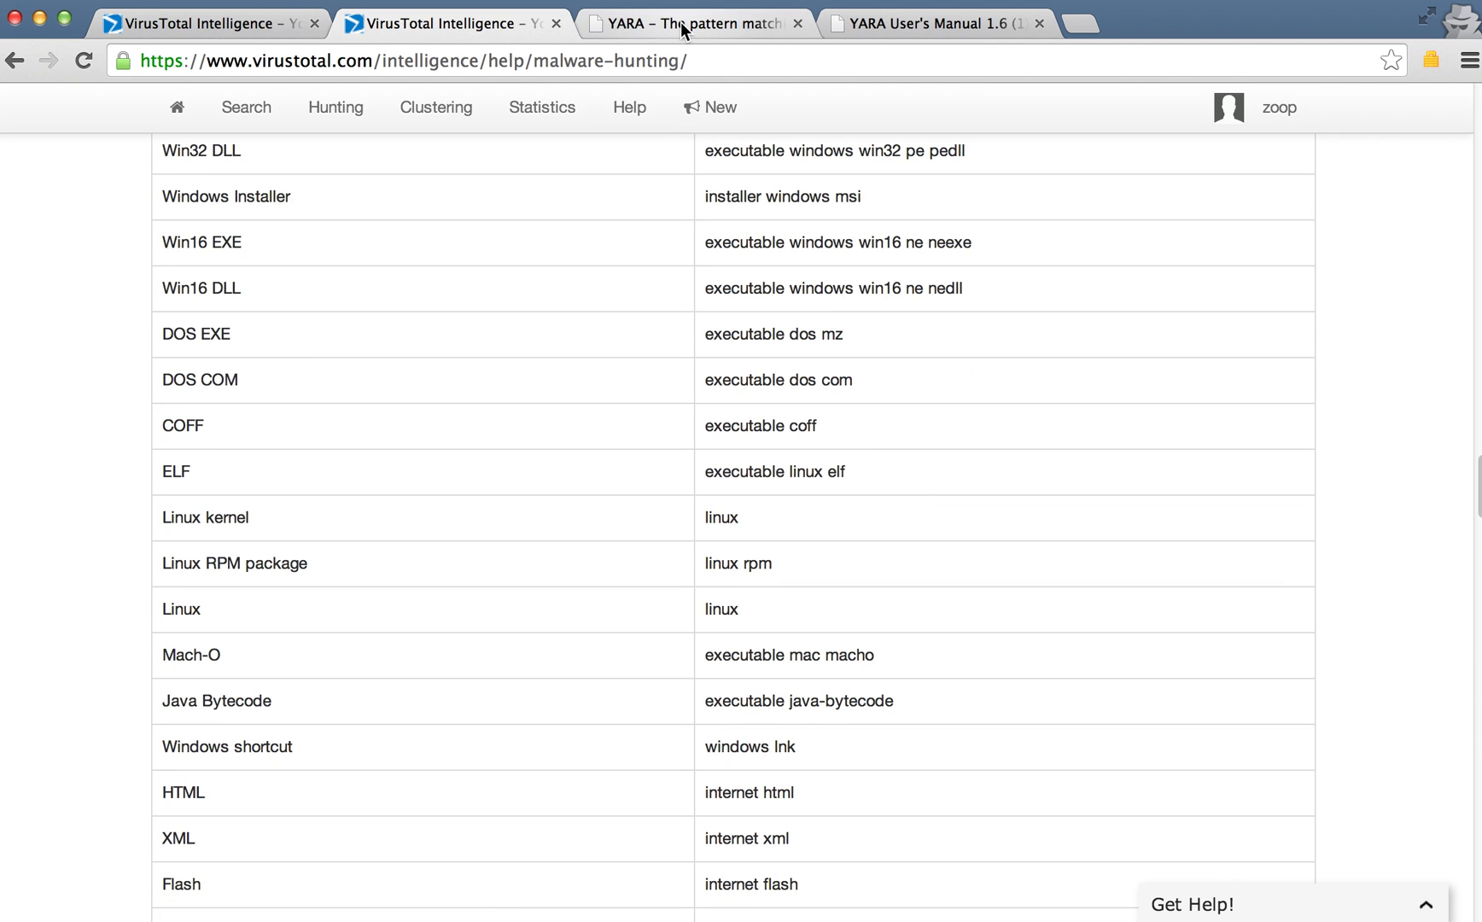
pyautogui.scroll(15, 776, 182)
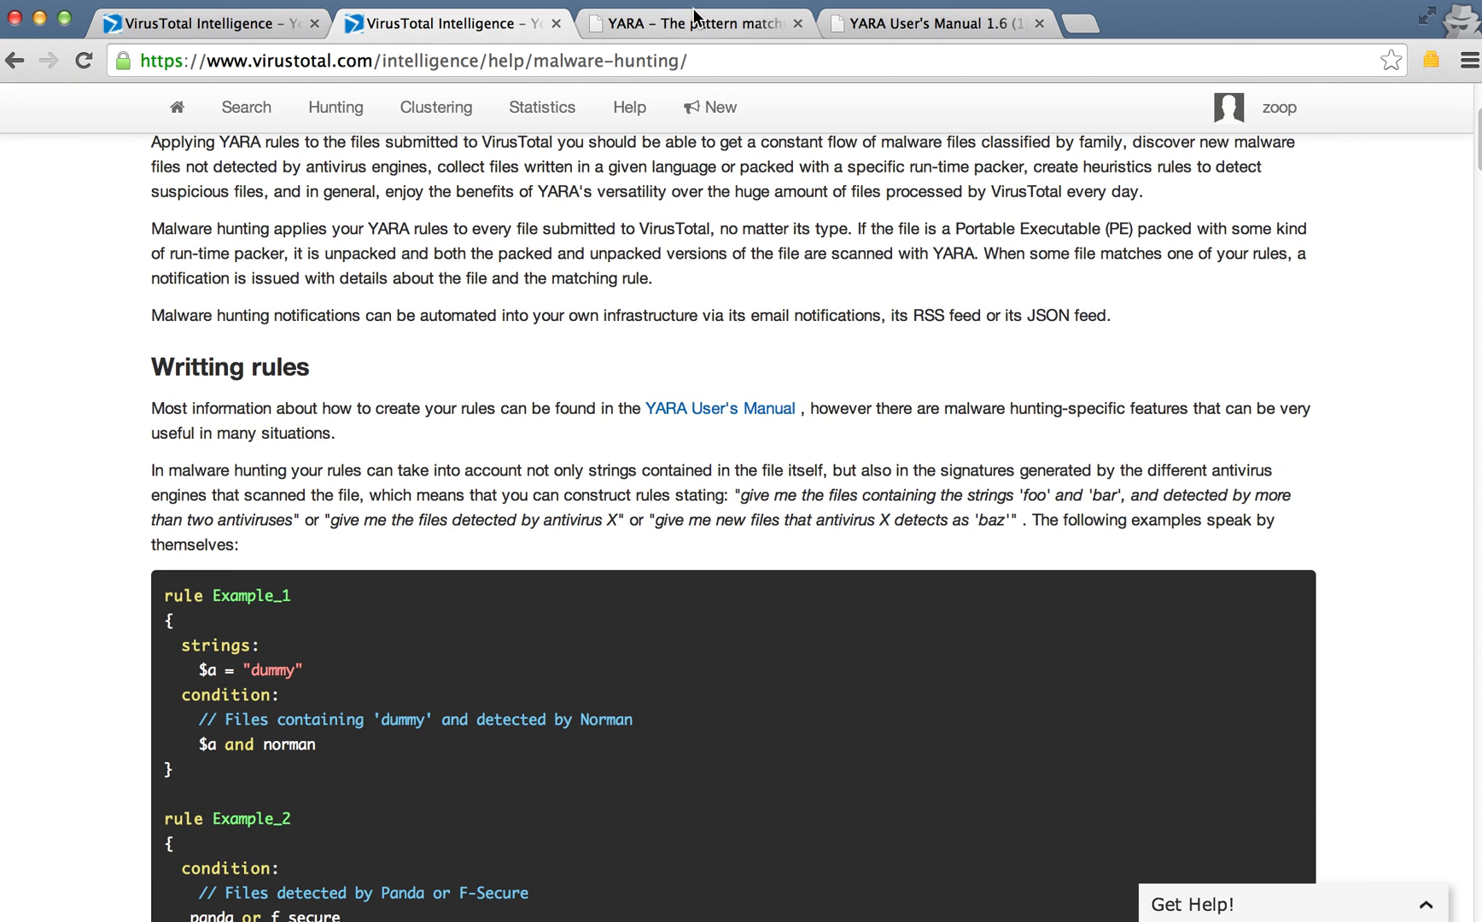
pyautogui.click(693, 19)
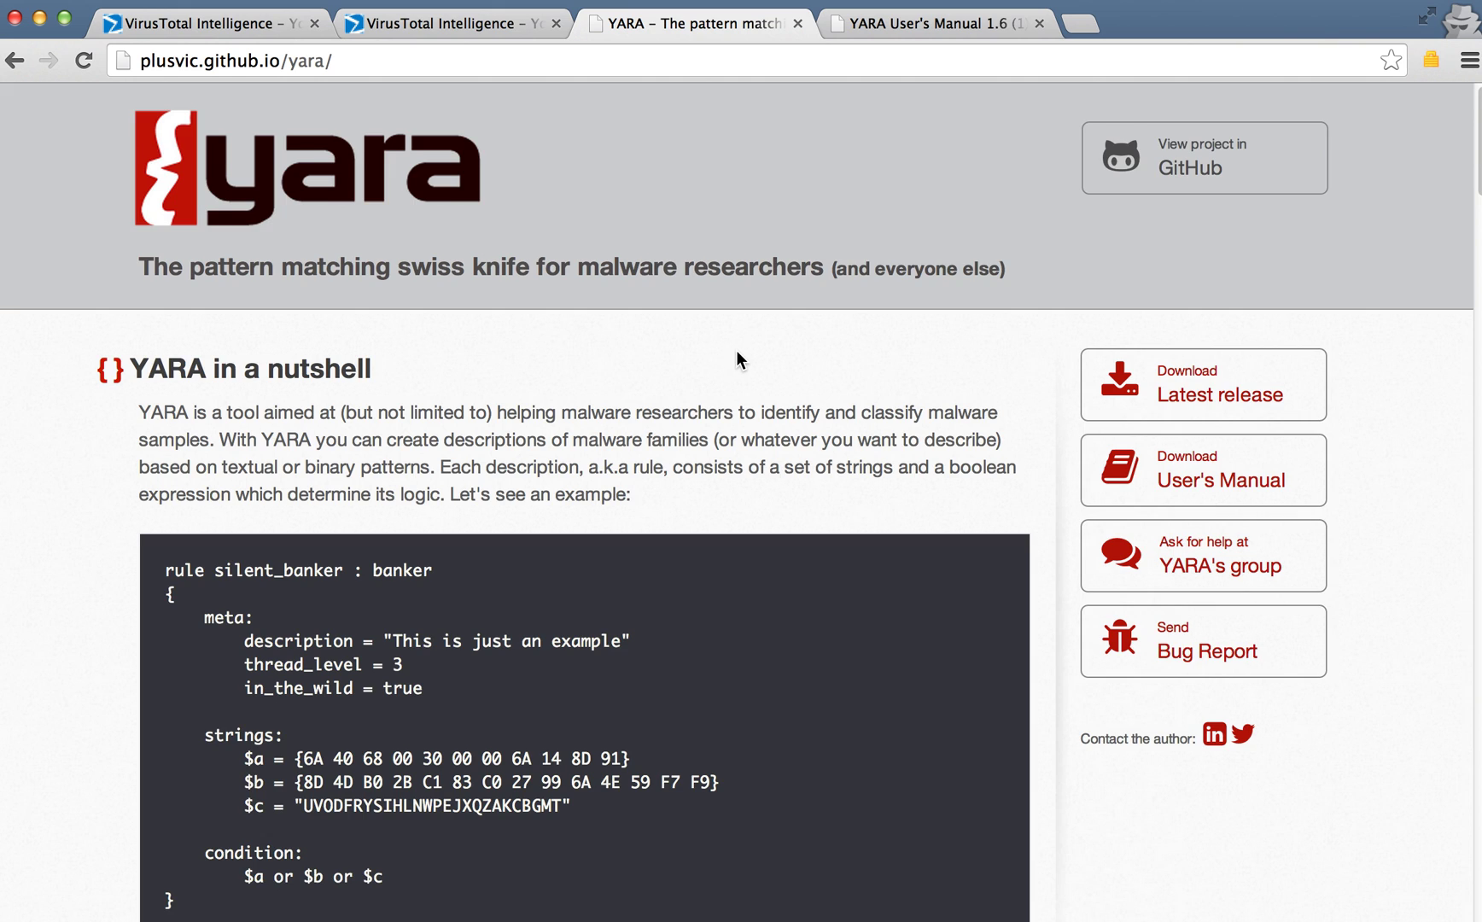
# Step: Browse the YARA page and YARA User's Manual, then bring up the Gmail notification window
pyautogui.scroll(-3, 739, 359)
pyautogui.scroll(3, 736, 350)
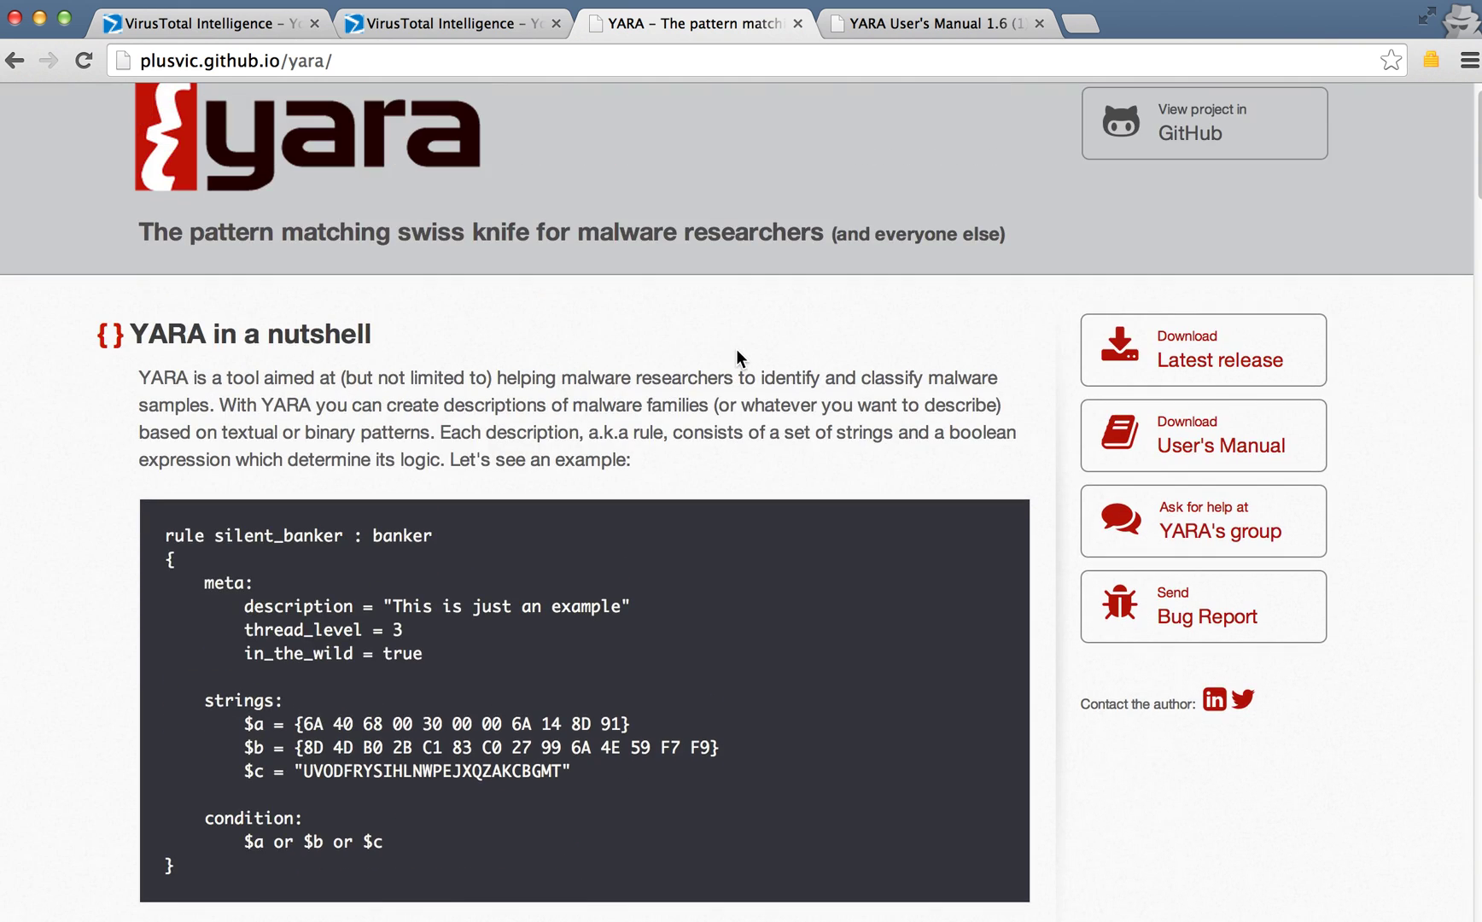
pyautogui.click(929, 25)
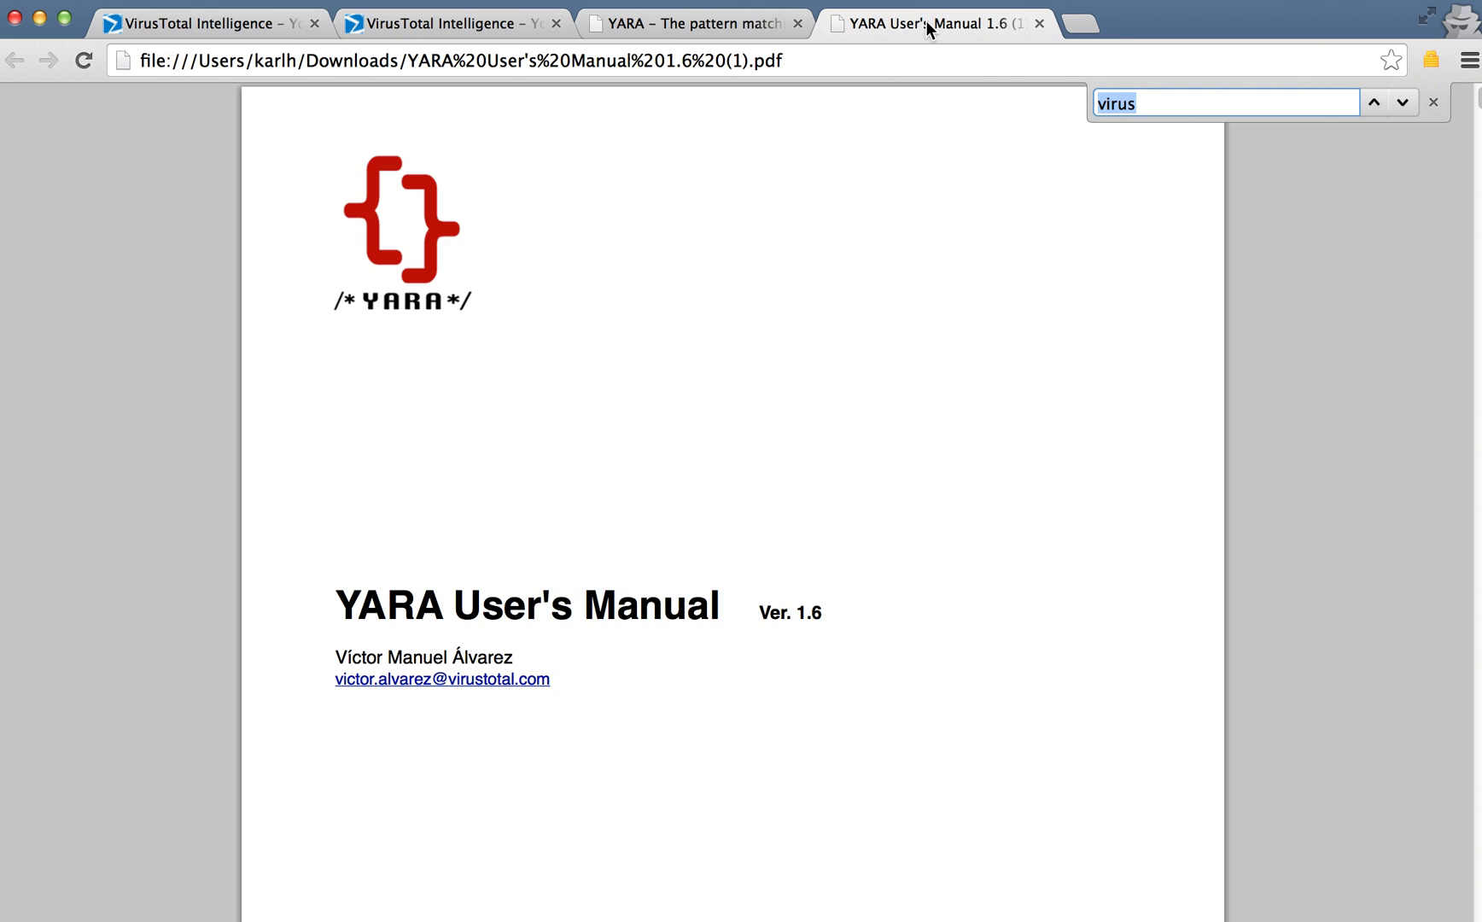
pyautogui.click(482, 24)
pyautogui.press('super+grave')
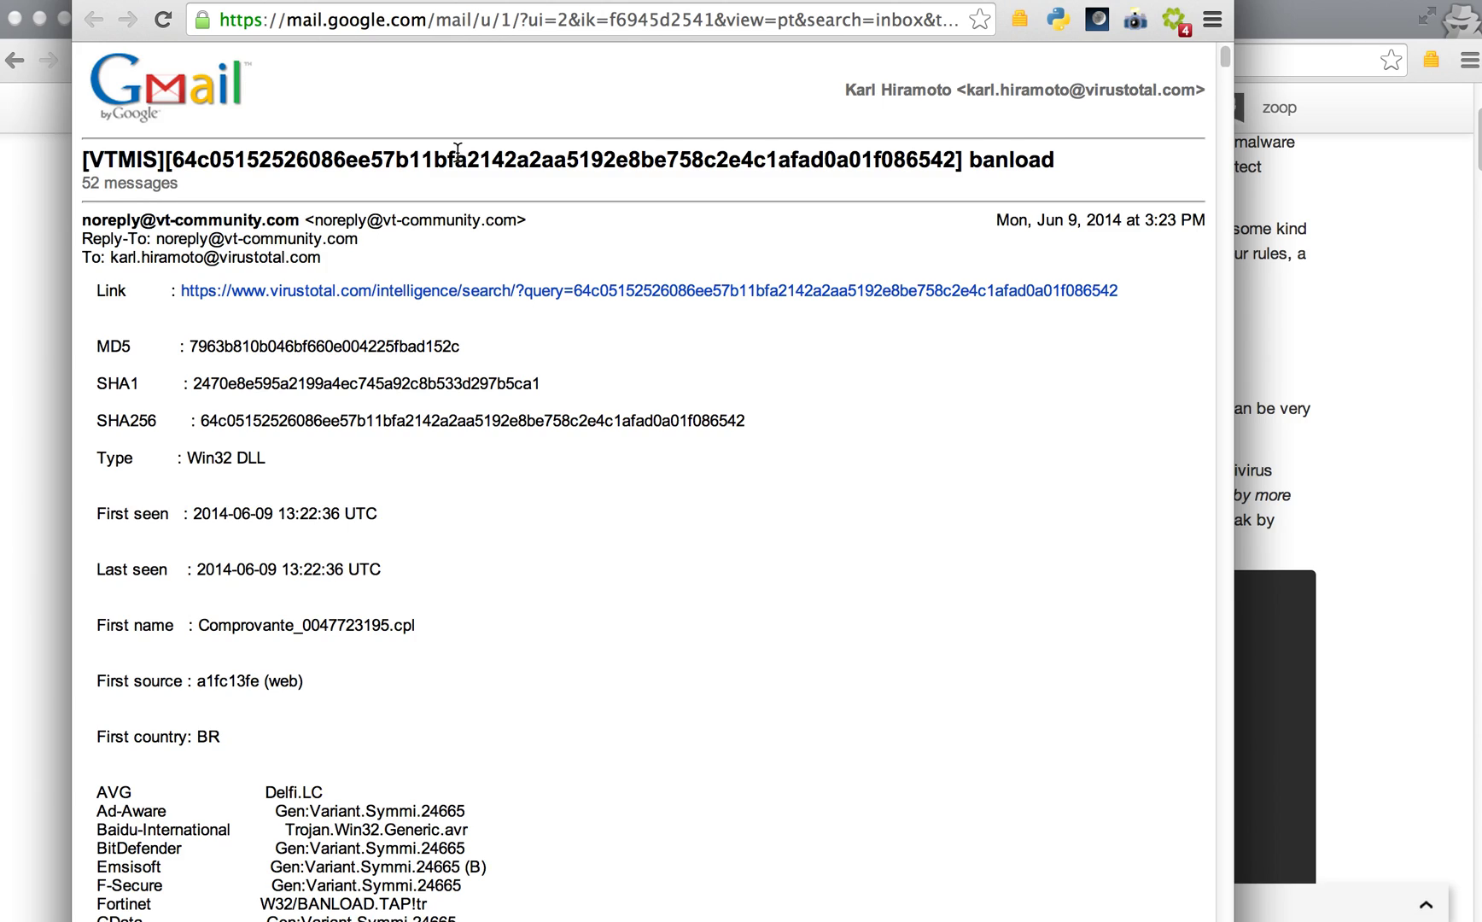
# Step: Scroll through the banload notification e-mail, then open VirusTotal's hunting Notifications list
pyautogui.scroll(-3, 457, 154)
pyautogui.scroll(-20, 456, 150)
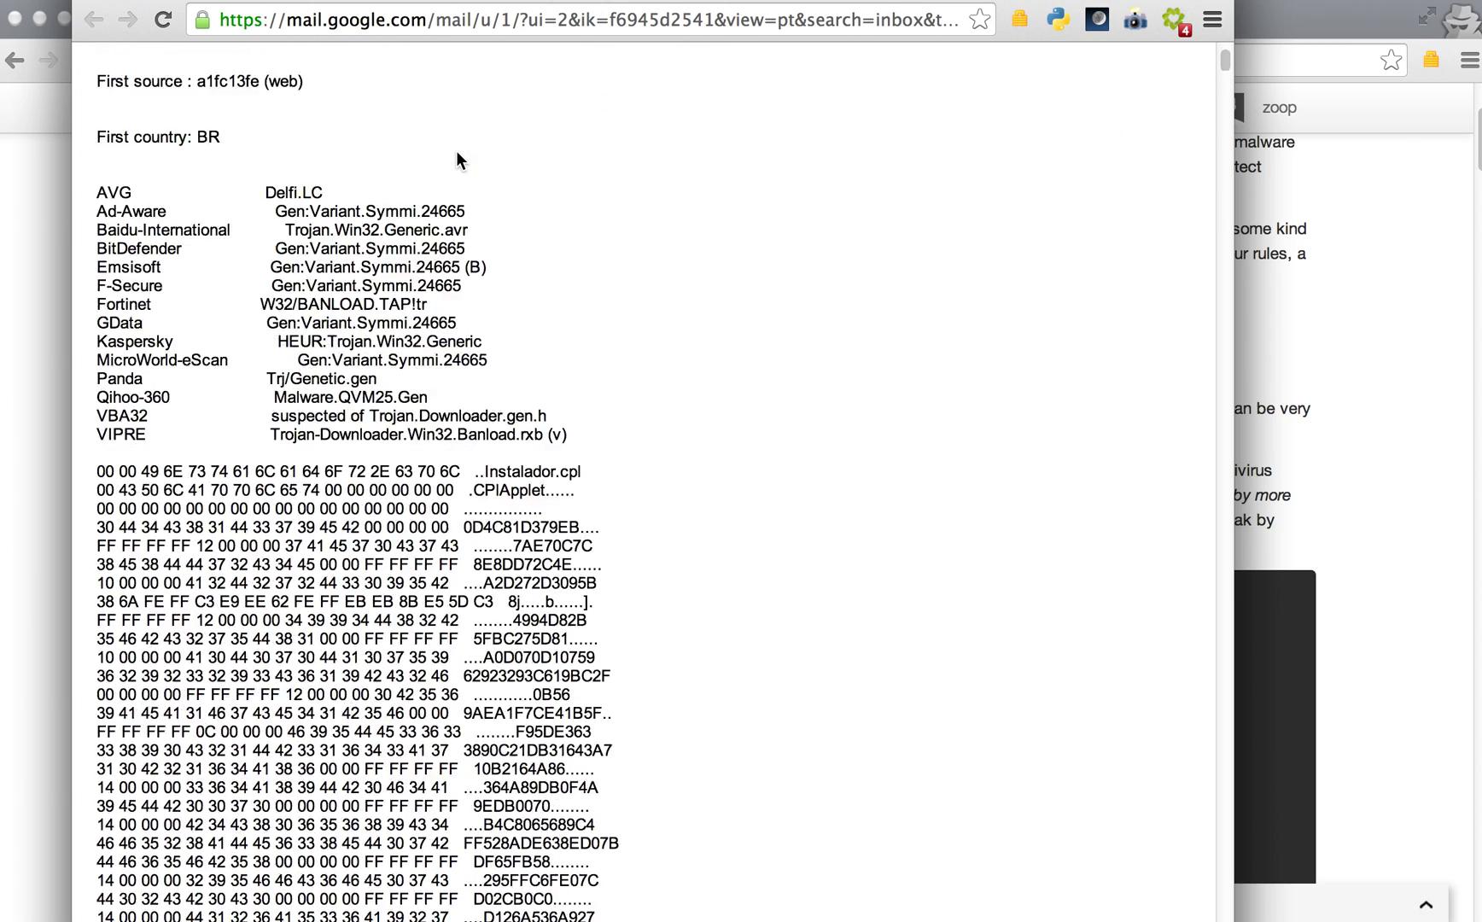
pyautogui.scroll(-10, 456, 150)
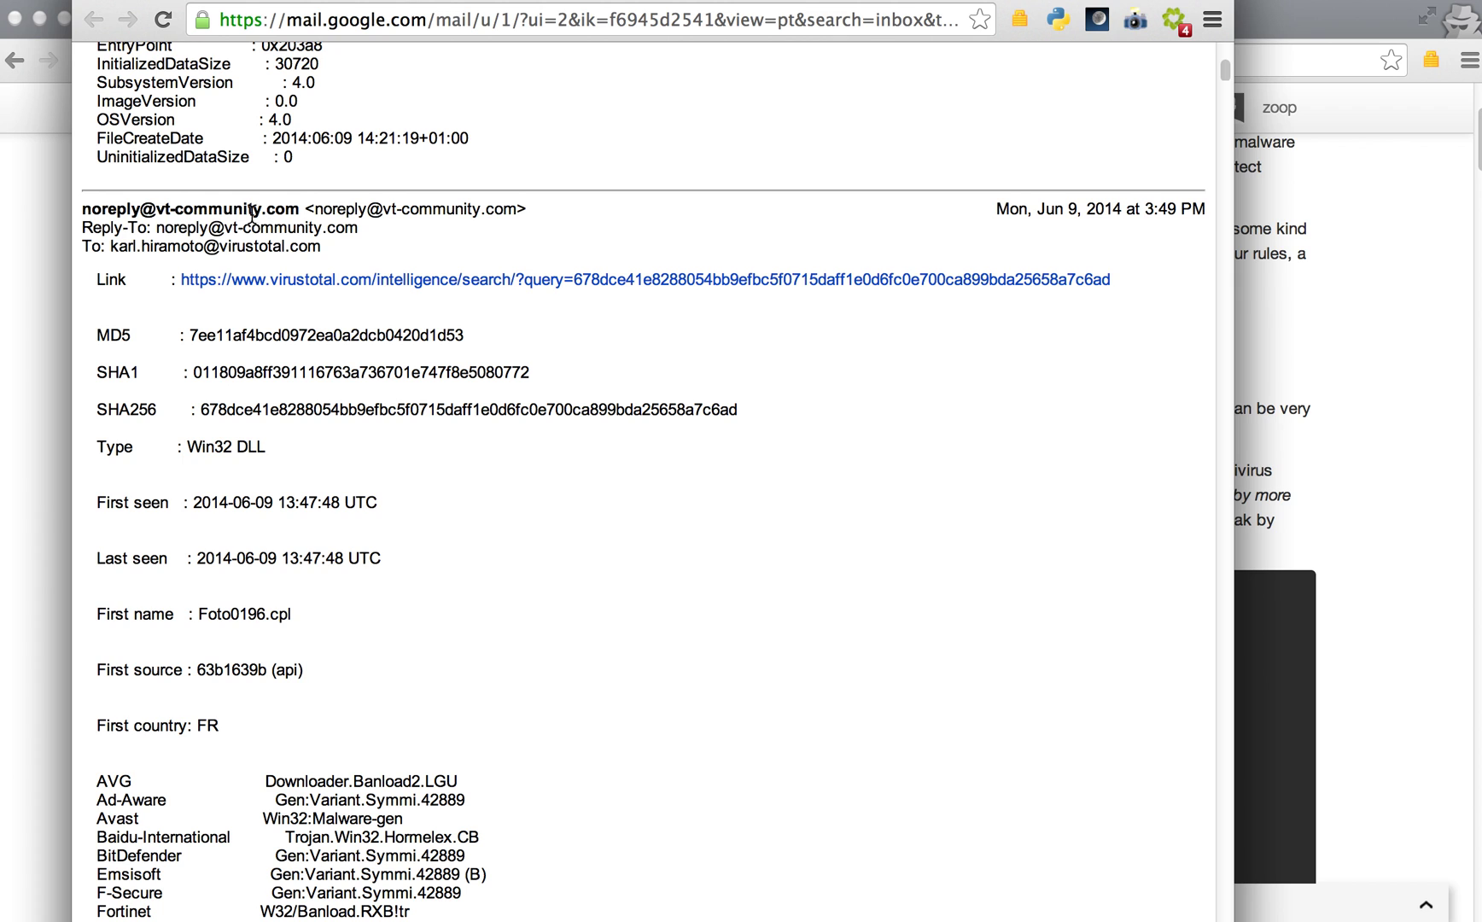
pyautogui.click(46, 234)
pyautogui.click(252, 24)
pyautogui.click(329, 269)
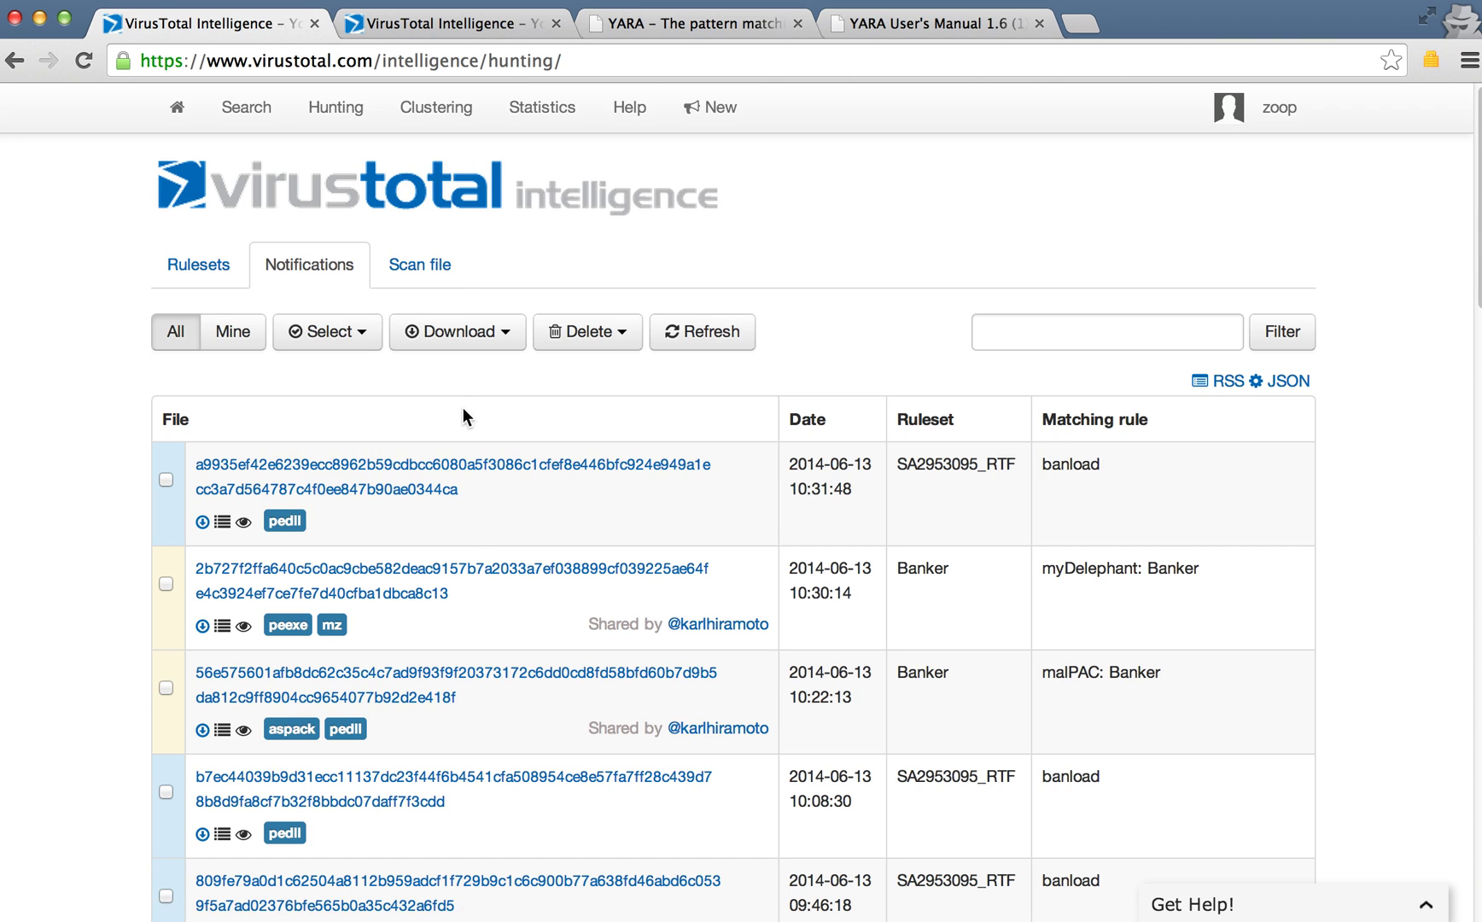
pyautogui.click(665, 466)
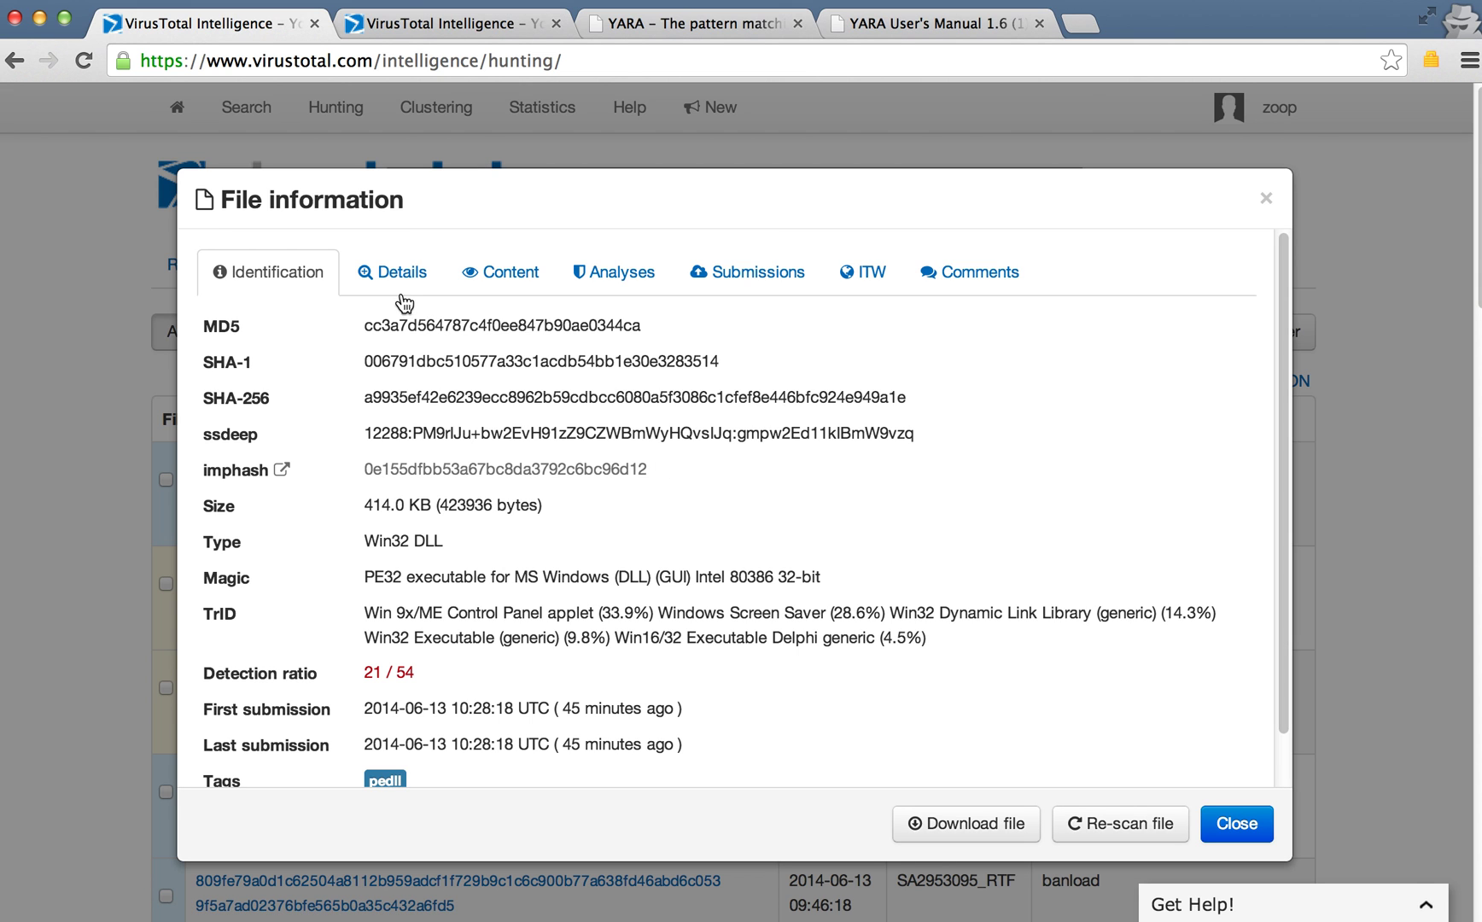
pyautogui.click(394, 275)
pyautogui.click(499, 273)
pyautogui.click(342, 338)
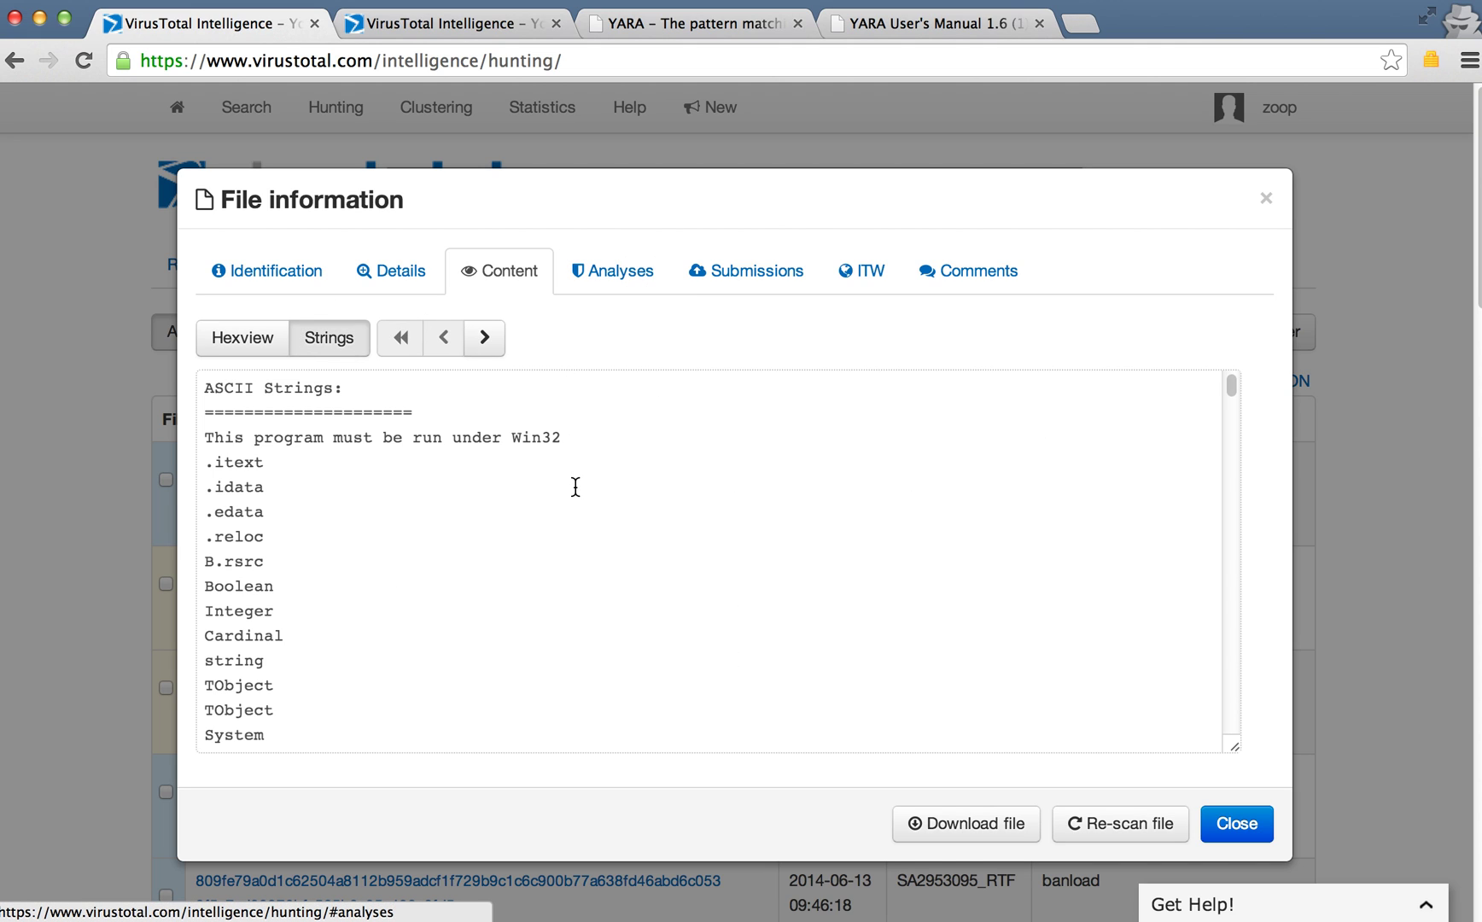
pyautogui.scroll(-5, 575, 491)
pyautogui.scroll(-5, 575, 491)
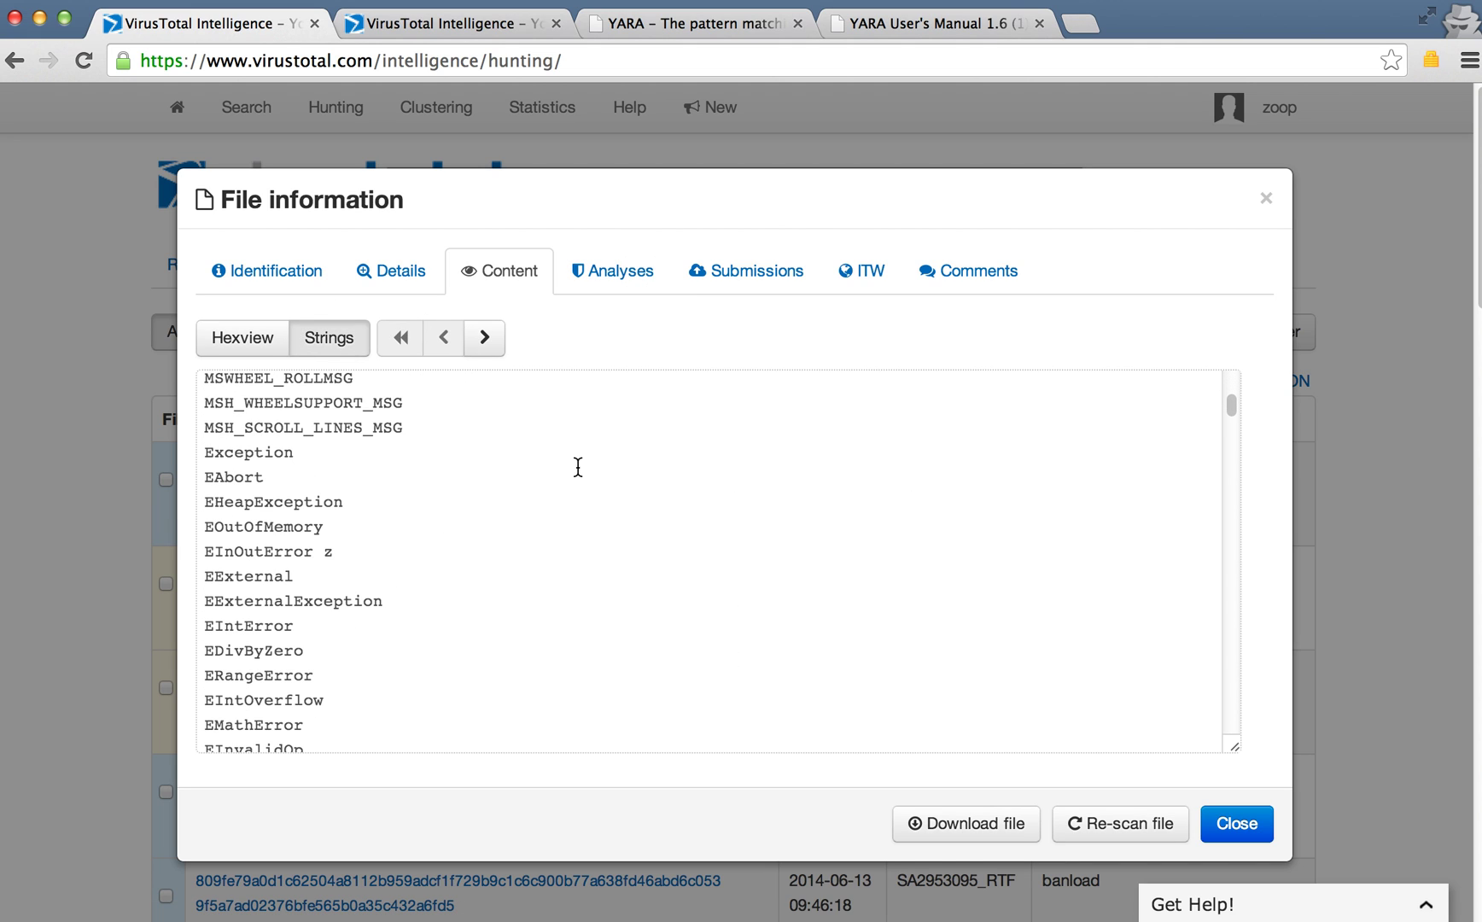
pyautogui.click(597, 280)
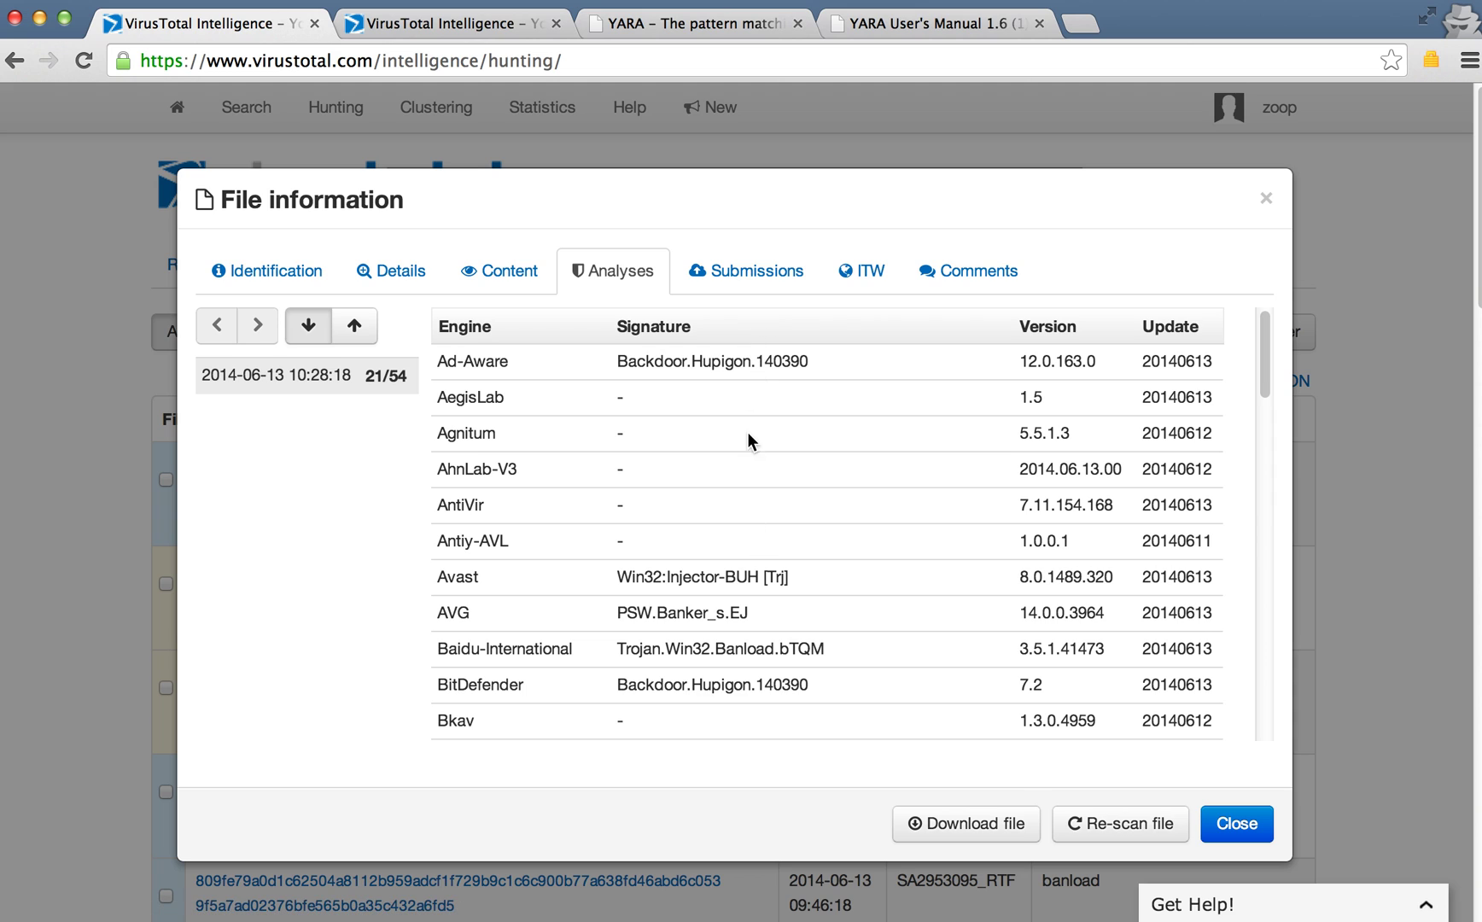
pyautogui.click(739, 282)
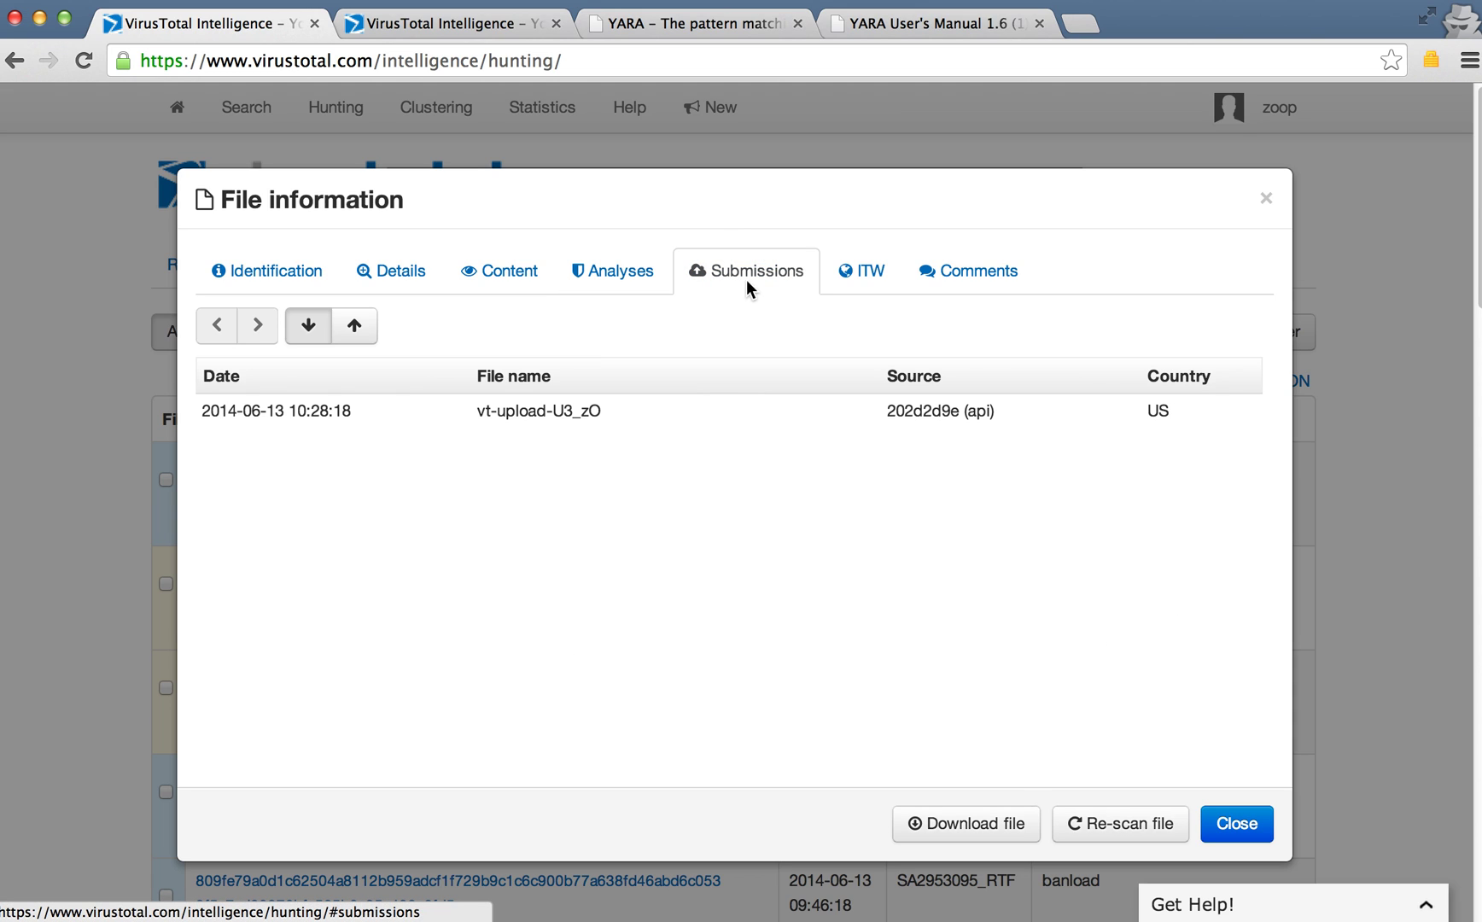
pyautogui.click(845, 283)
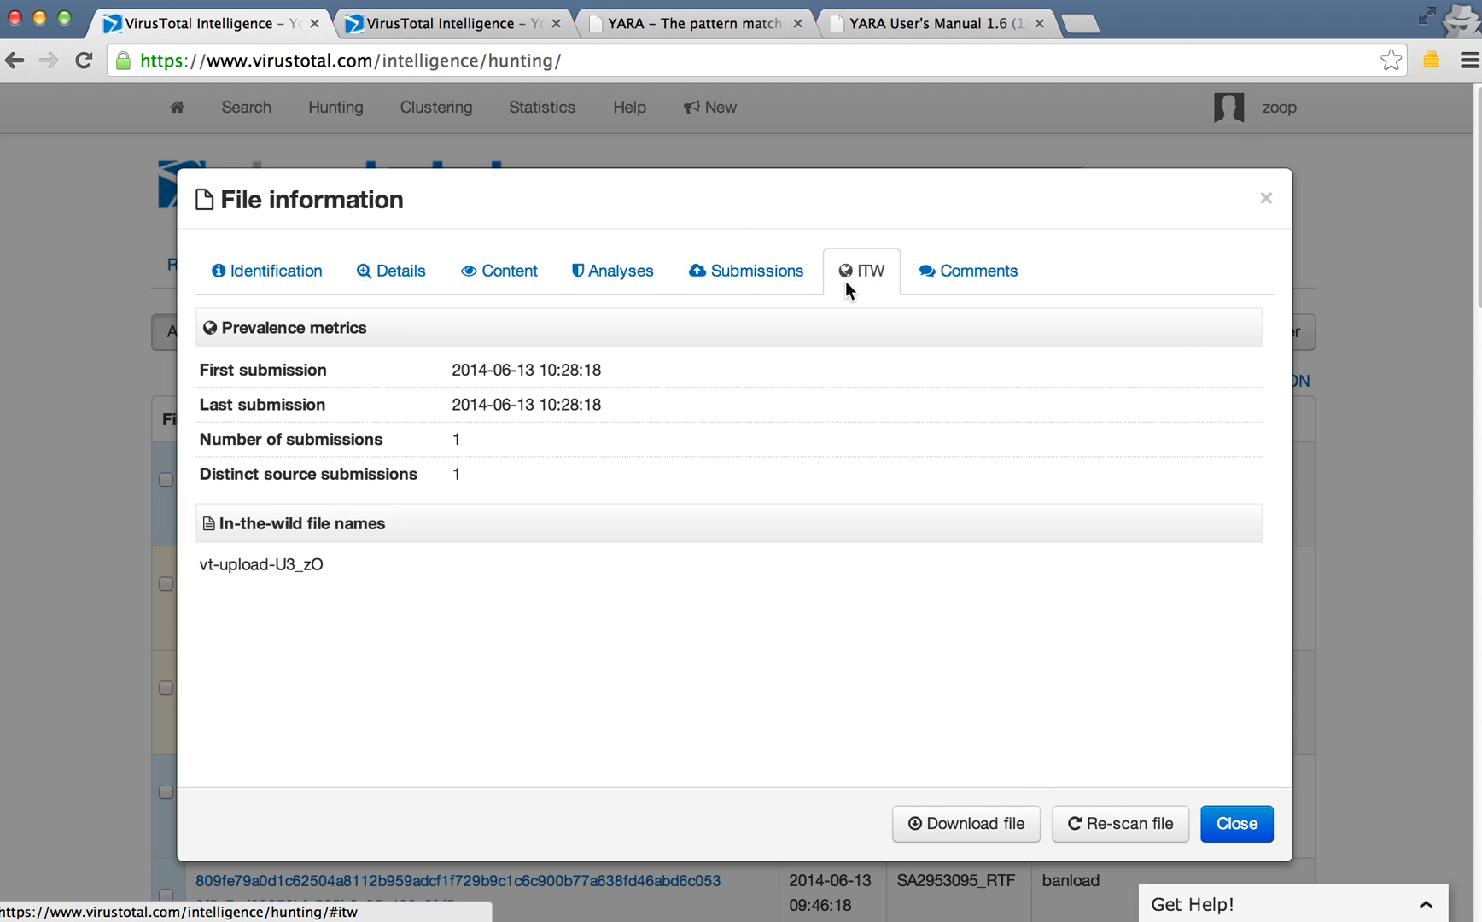
pyautogui.click(945, 277)
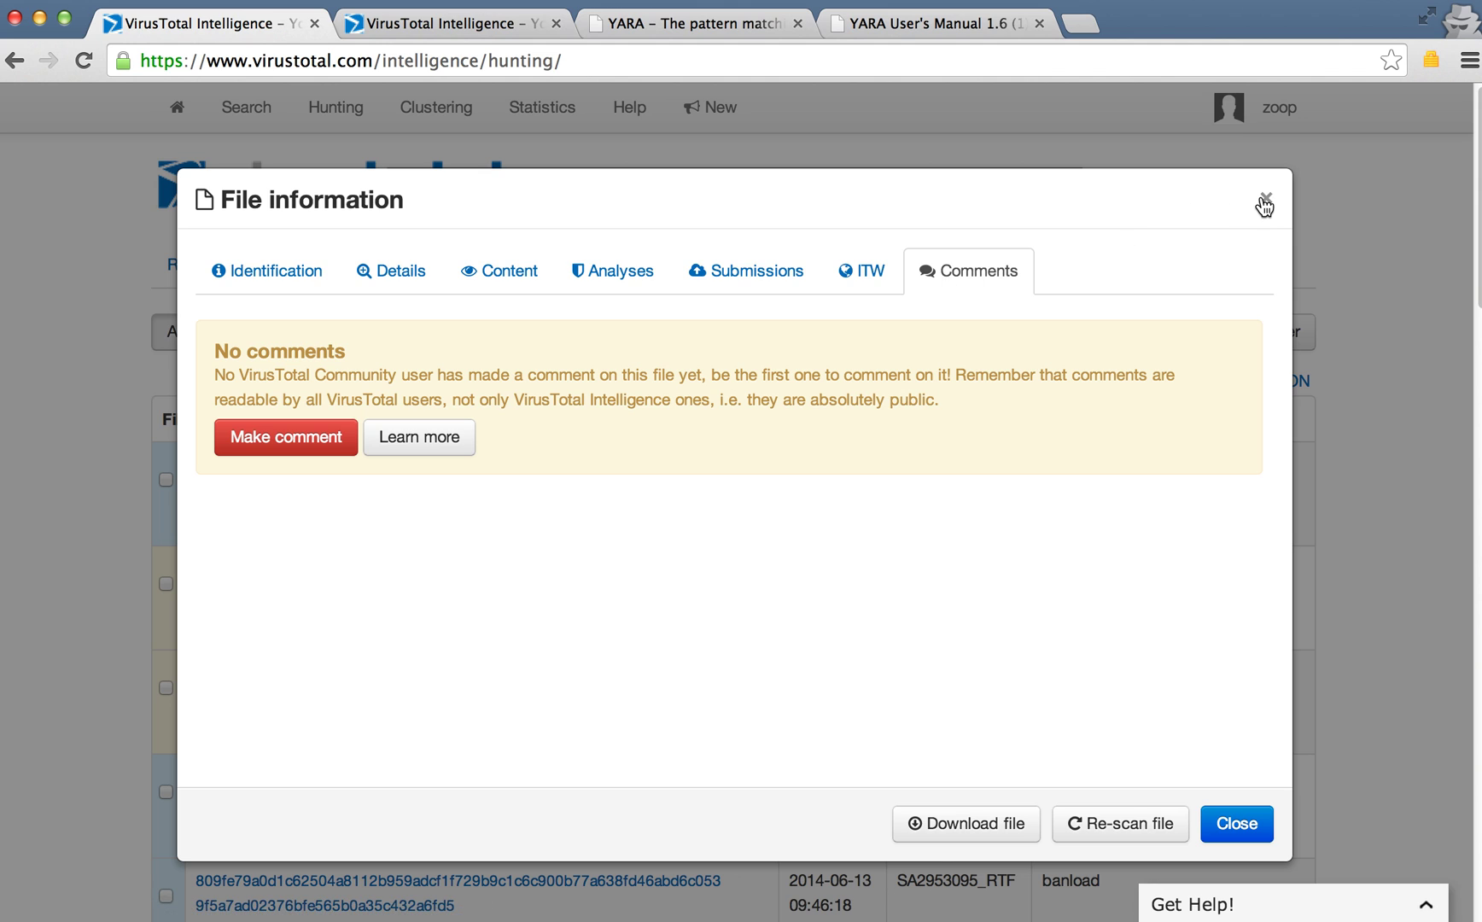
pyautogui.click(1264, 199)
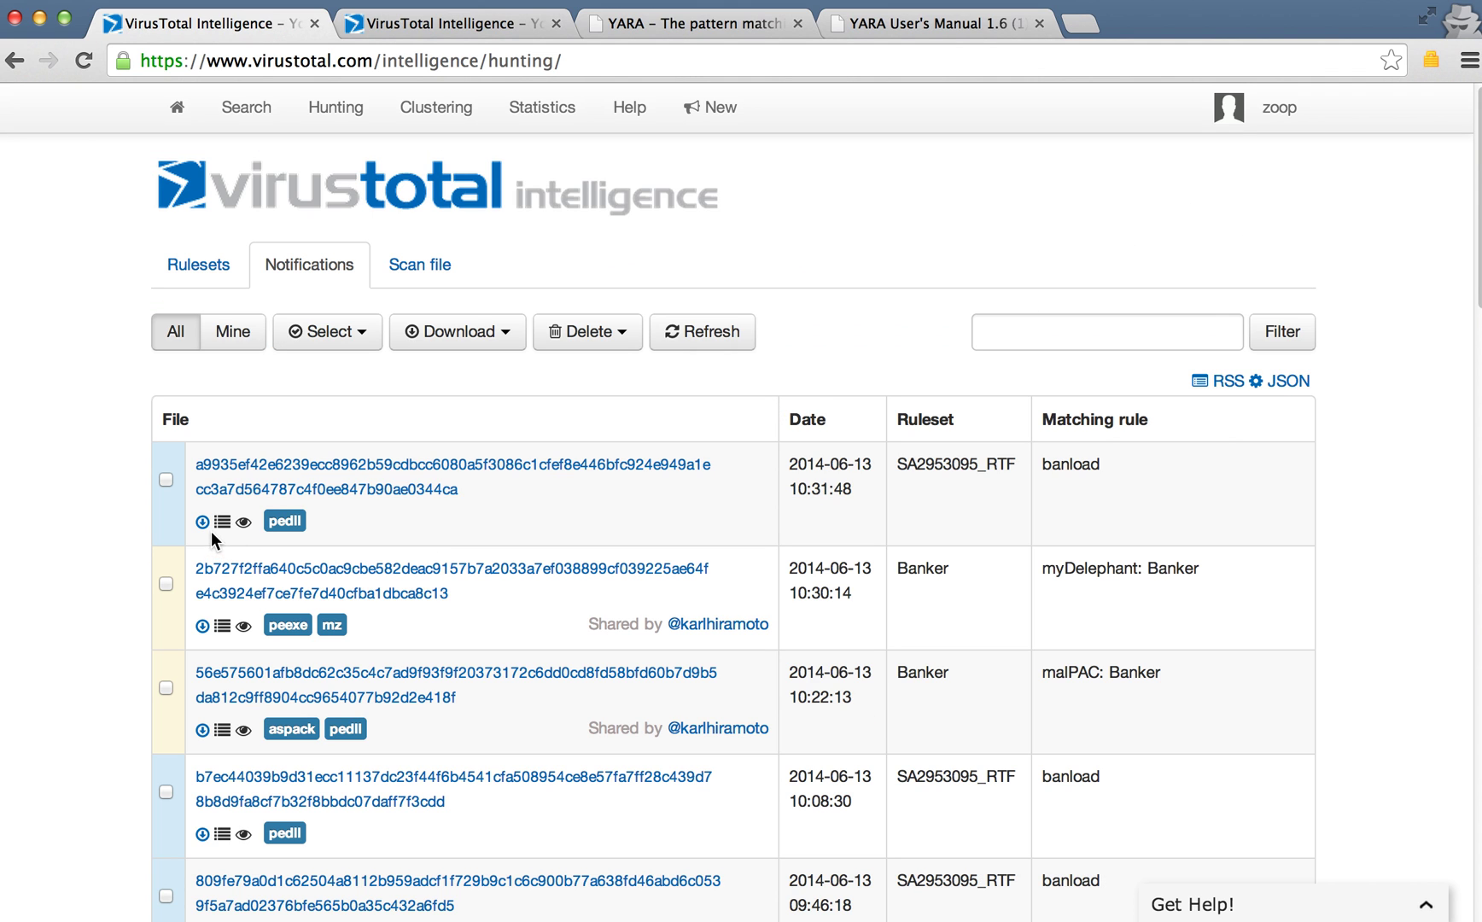
# Step: Preview detections and hex for several notifications, then apply the Mine filter
pyautogui.moveTo(220, 528)
pyautogui.moveTo(243, 629)
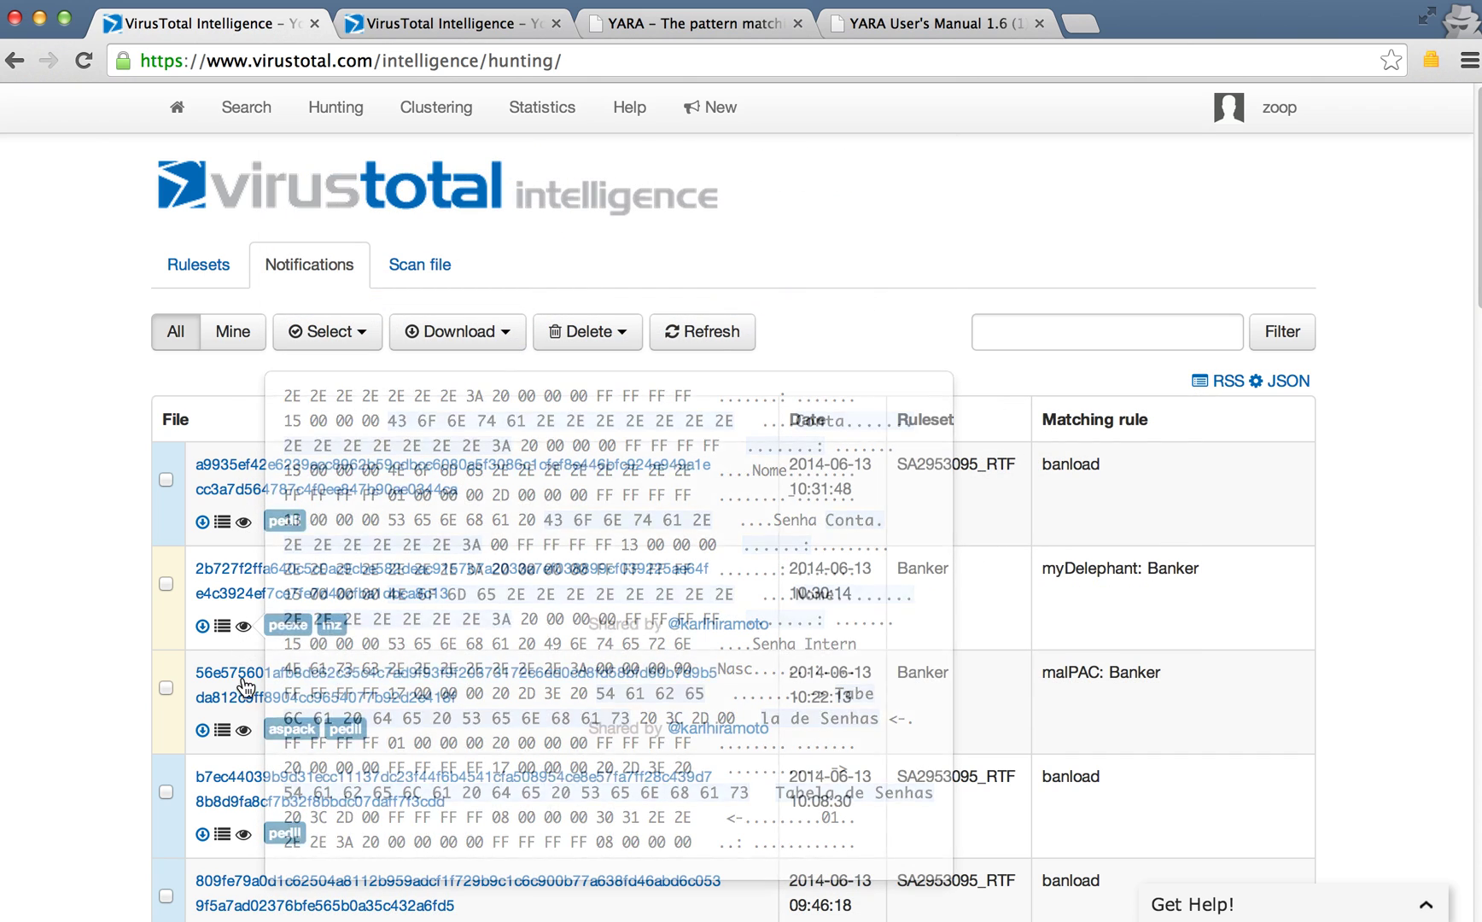
pyautogui.moveTo(245, 731)
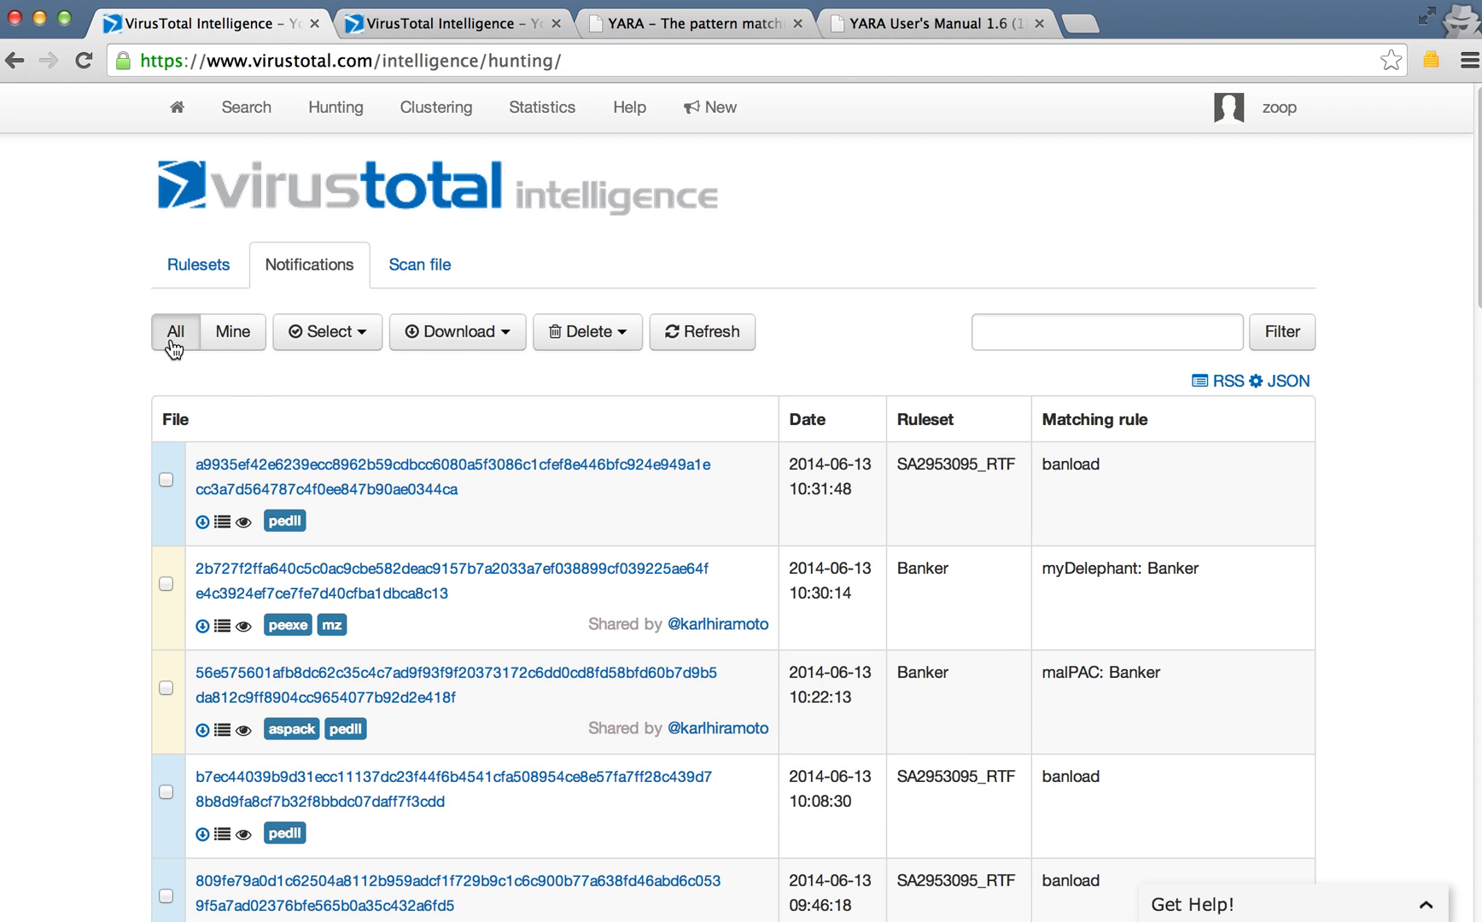
pyautogui.click(235, 348)
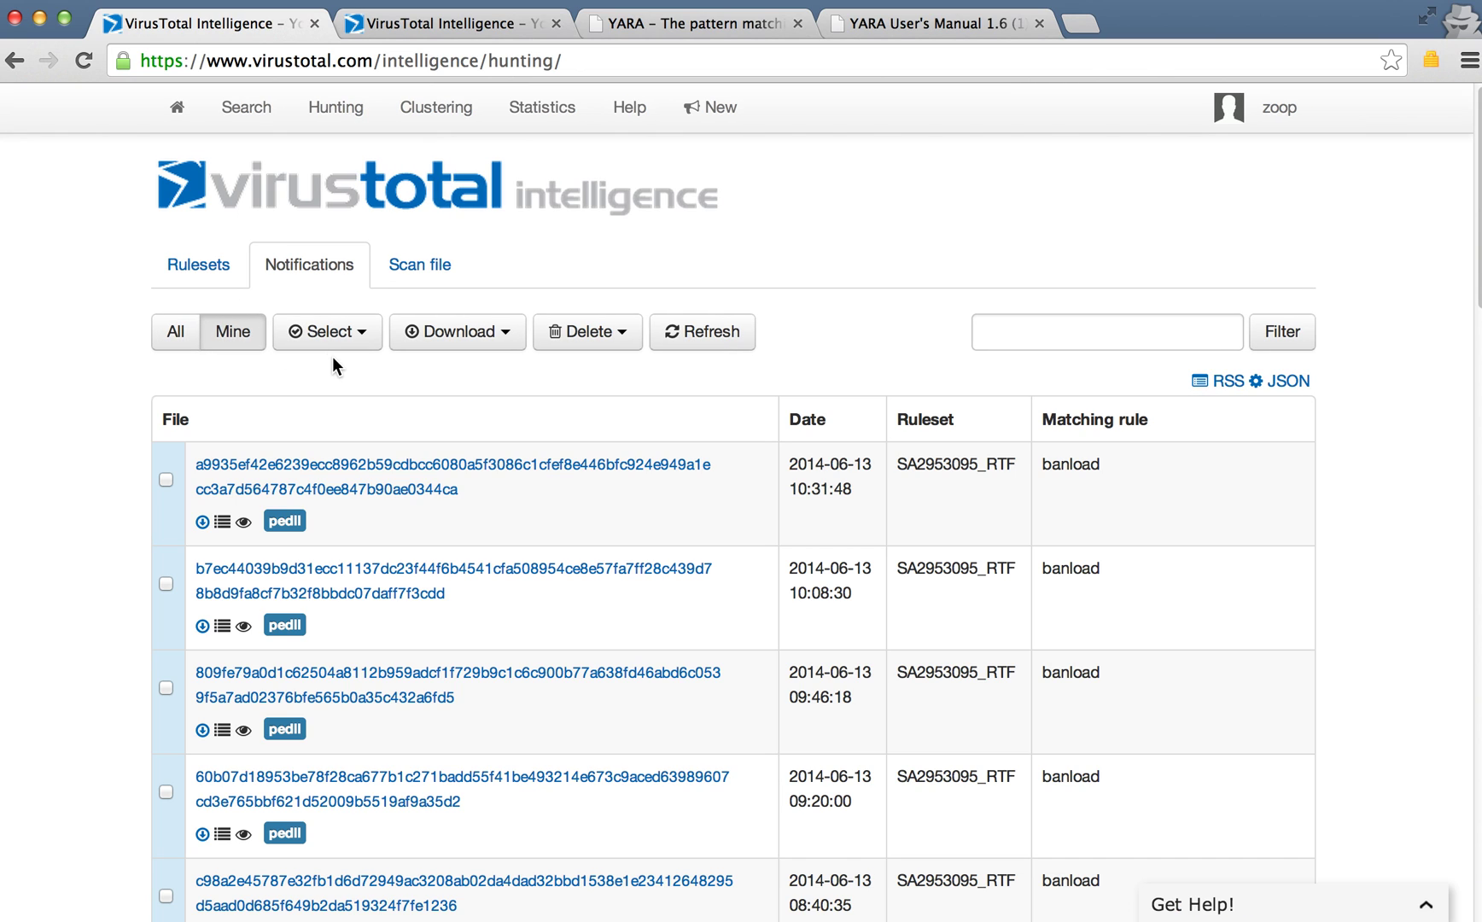
# Step: Tick the first two notifications, after trying select-all and clearing it
pyautogui.click(166, 479)
pyautogui.click(352, 338)
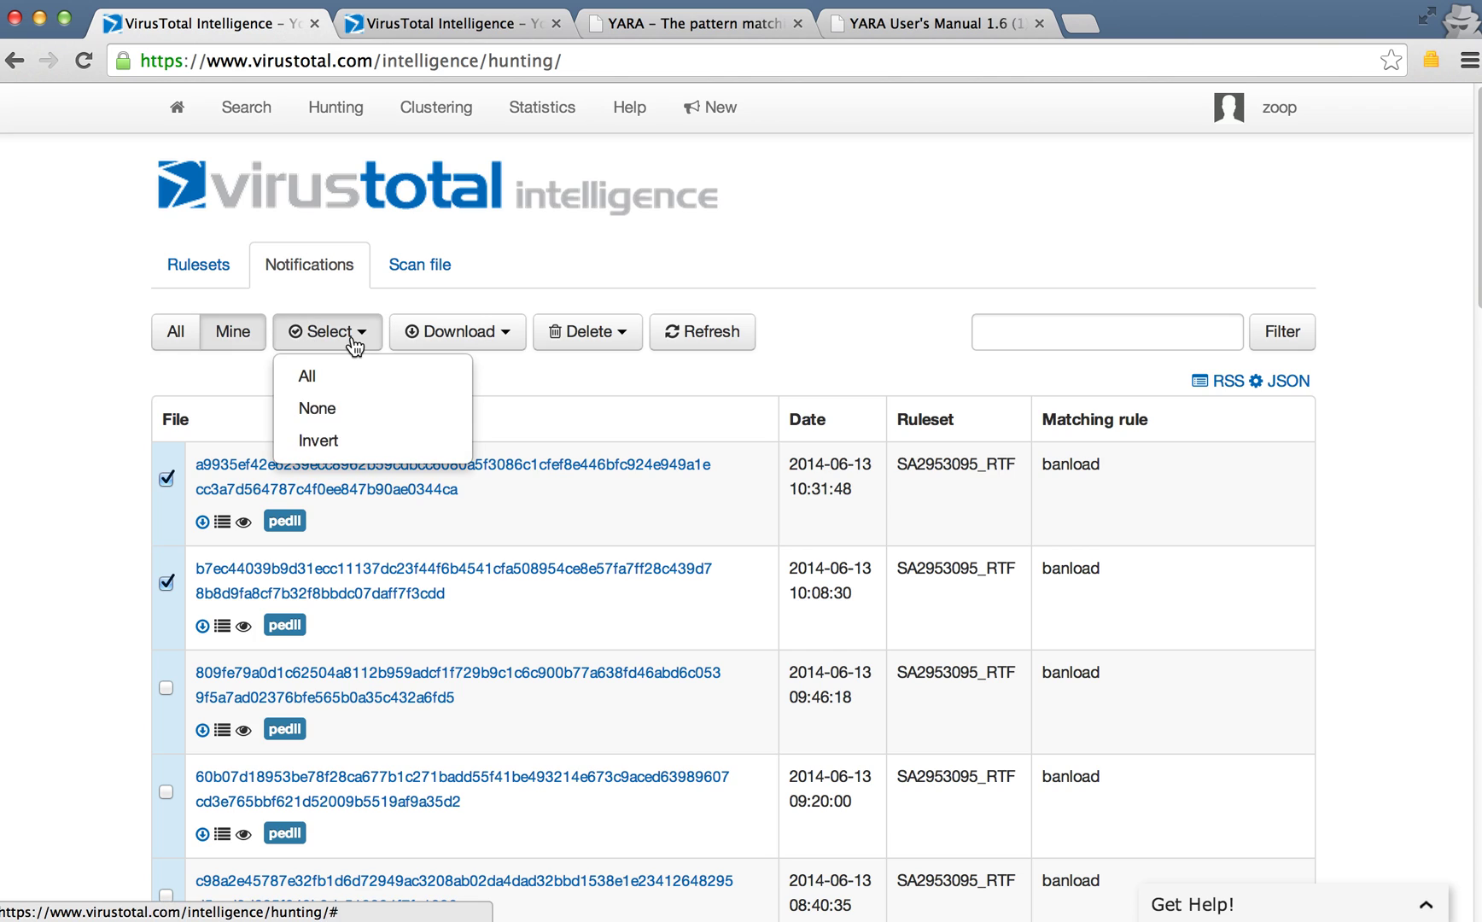
pyautogui.click(330, 381)
pyautogui.click(347, 334)
pyautogui.click(346, 415)
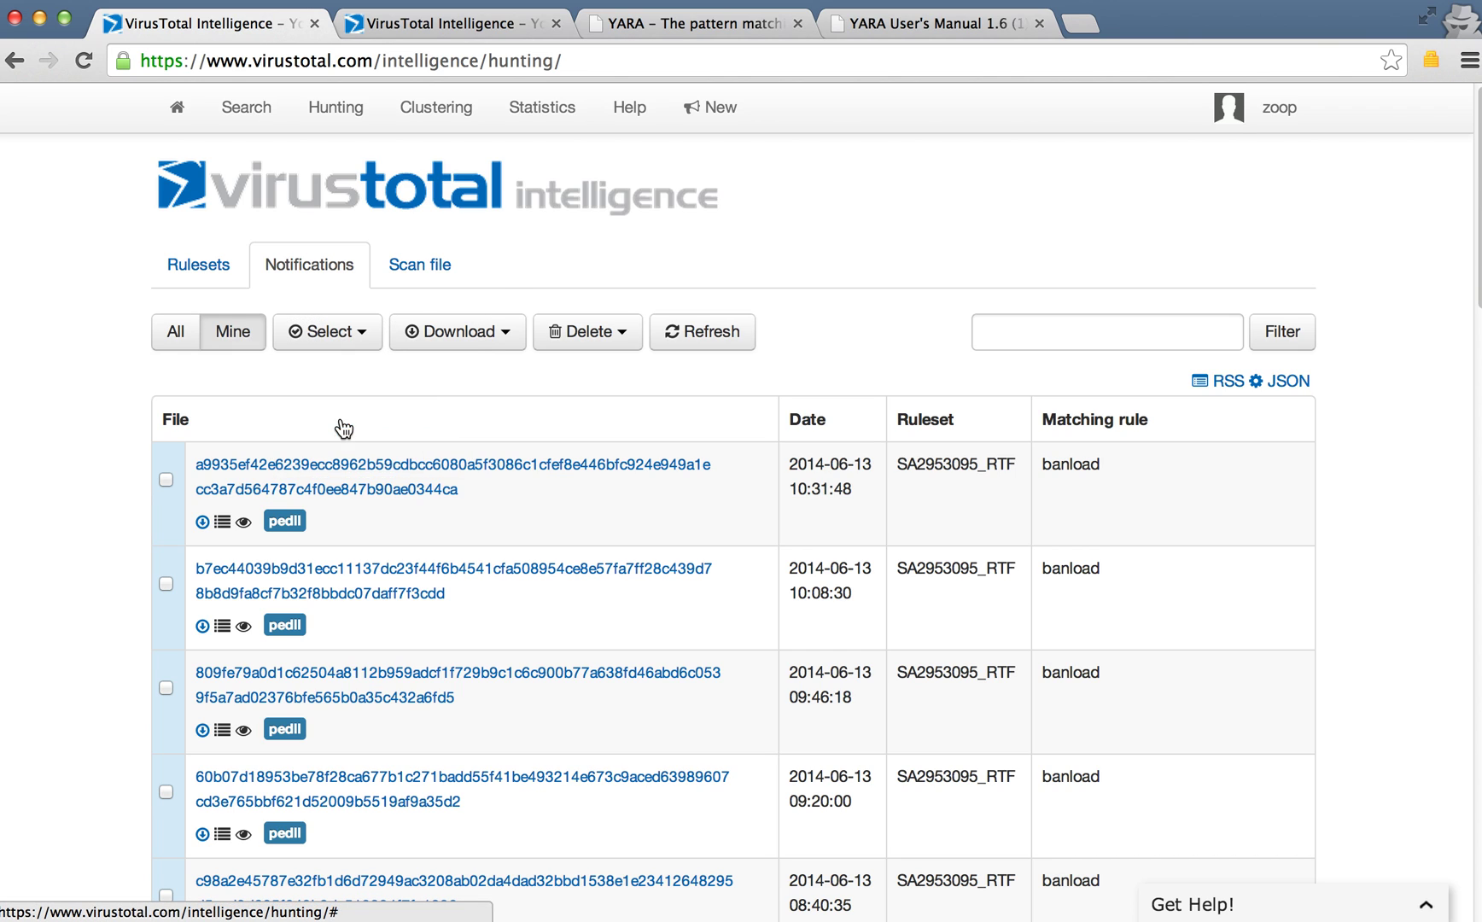
pyautogui.click(167, 583)
pyautogui.click(168, 478)
# Step: Download the two ticked samples as a ZIP and the third sample (809fe79a…) separately
pyautogui.click(458, 333)
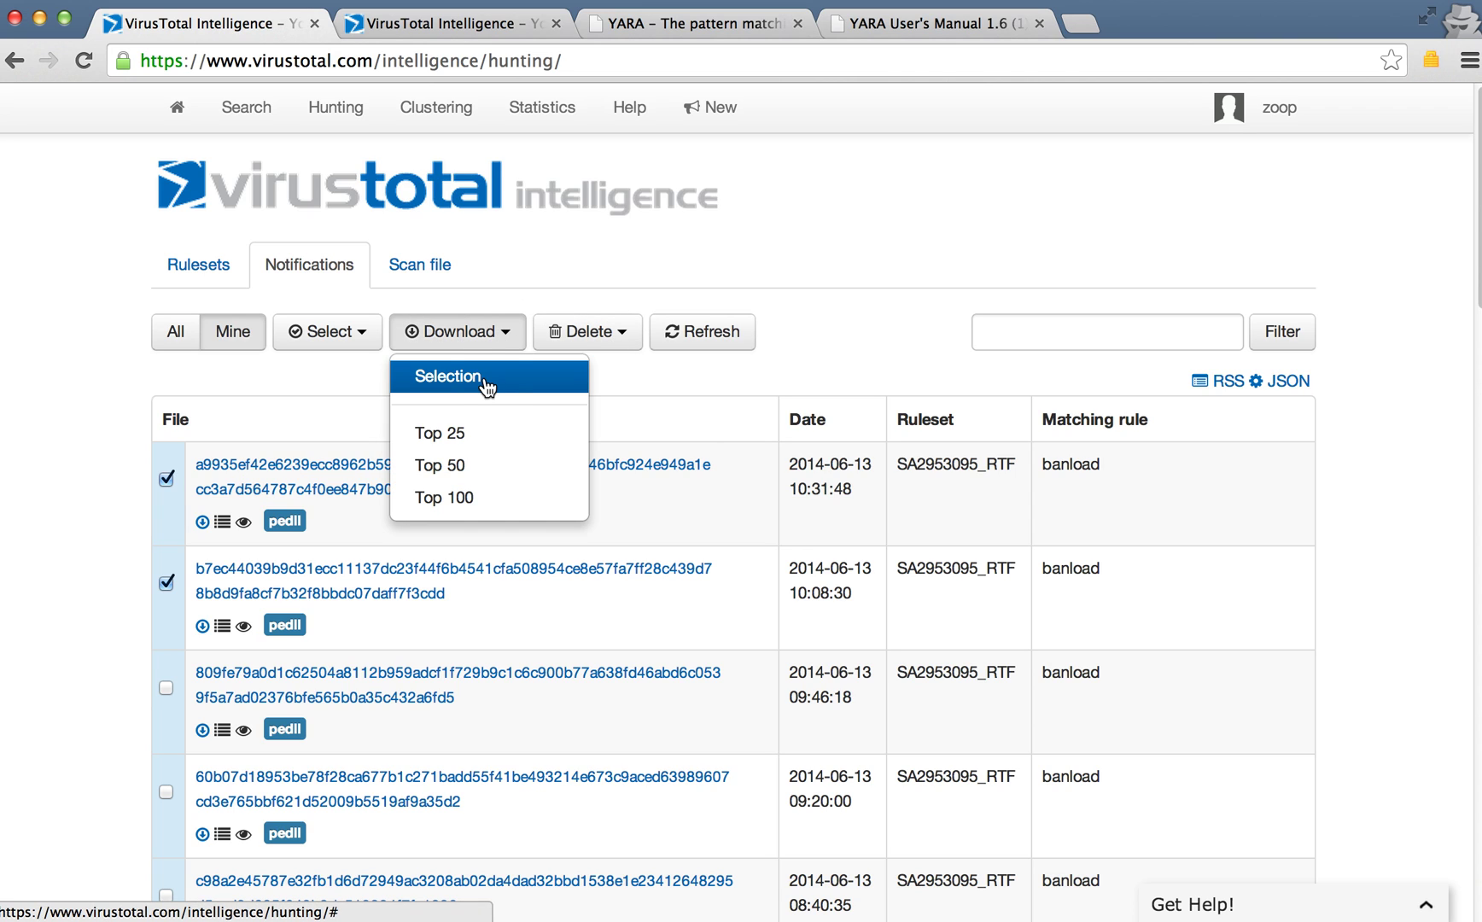
pyautogui.click(487, 386)
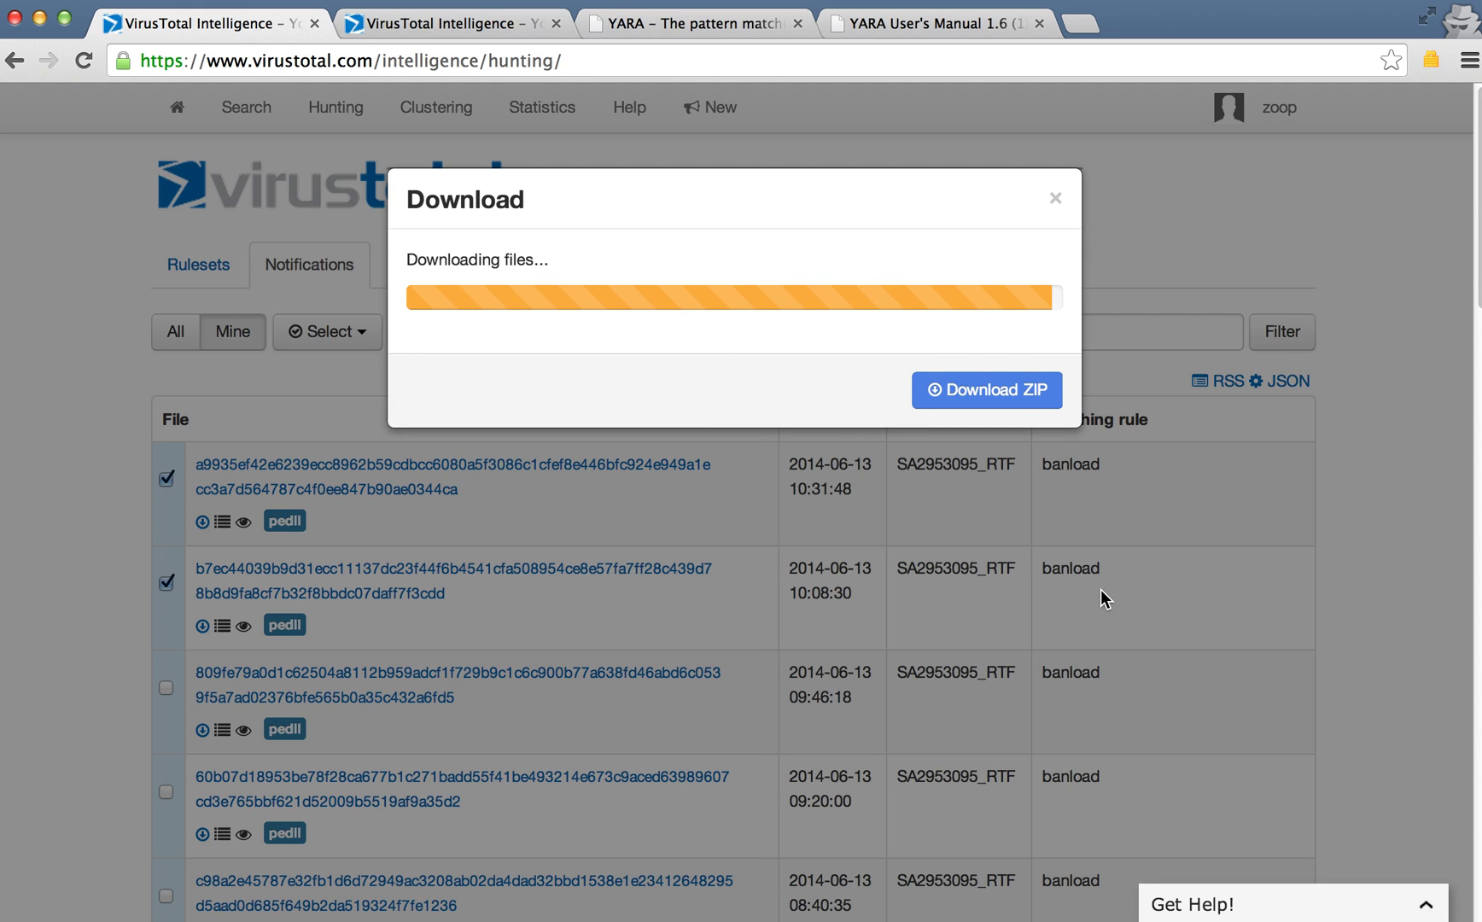
pyautogui.click(1002, 397)
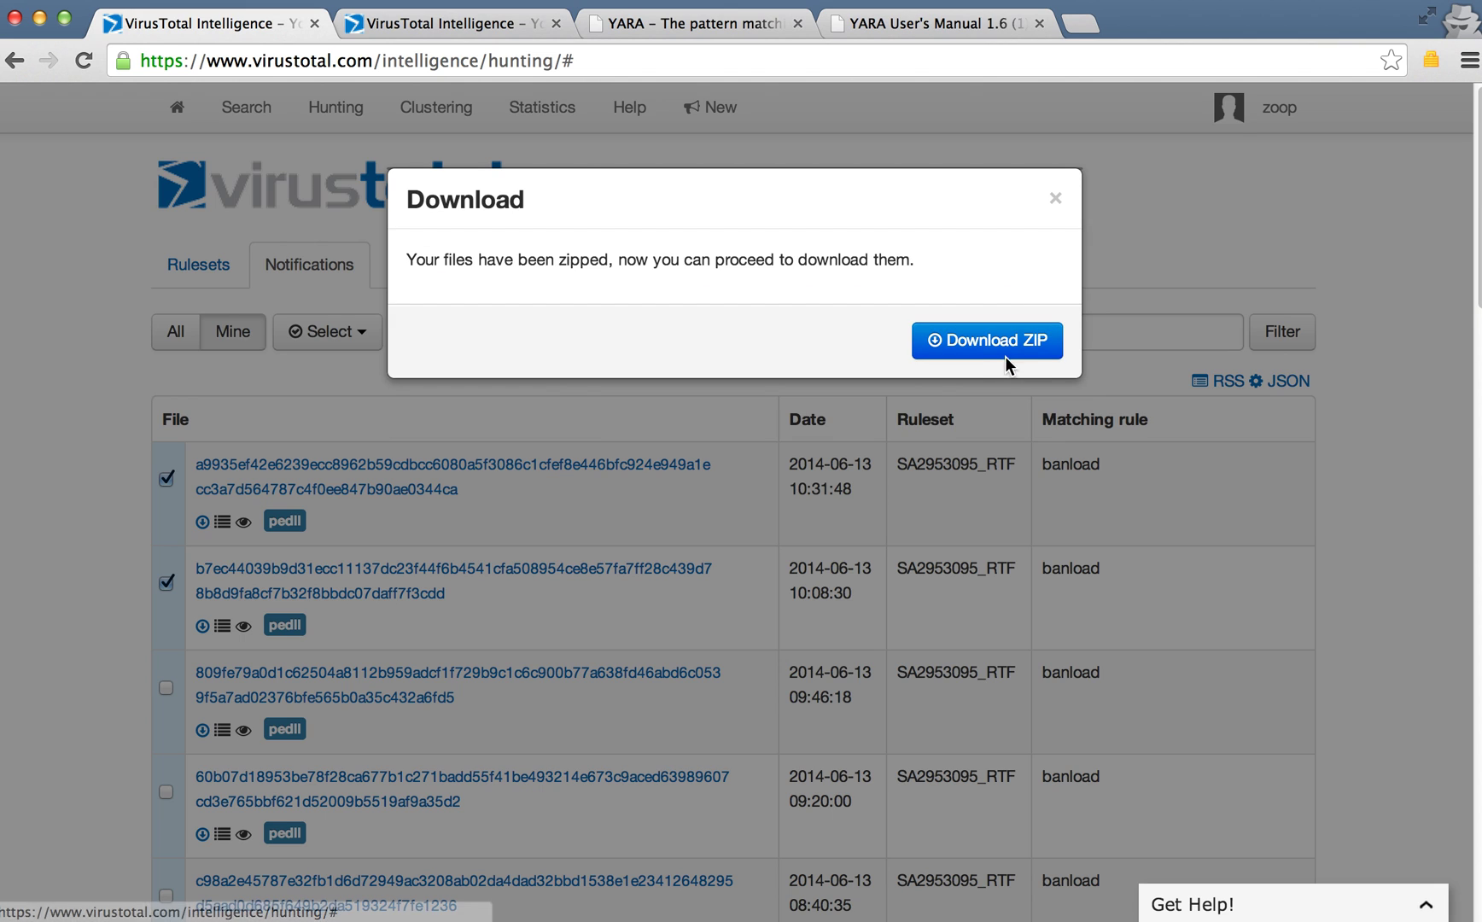
pyautogui.click(1005, 350)
pyautogui.moveTo(220, 730)
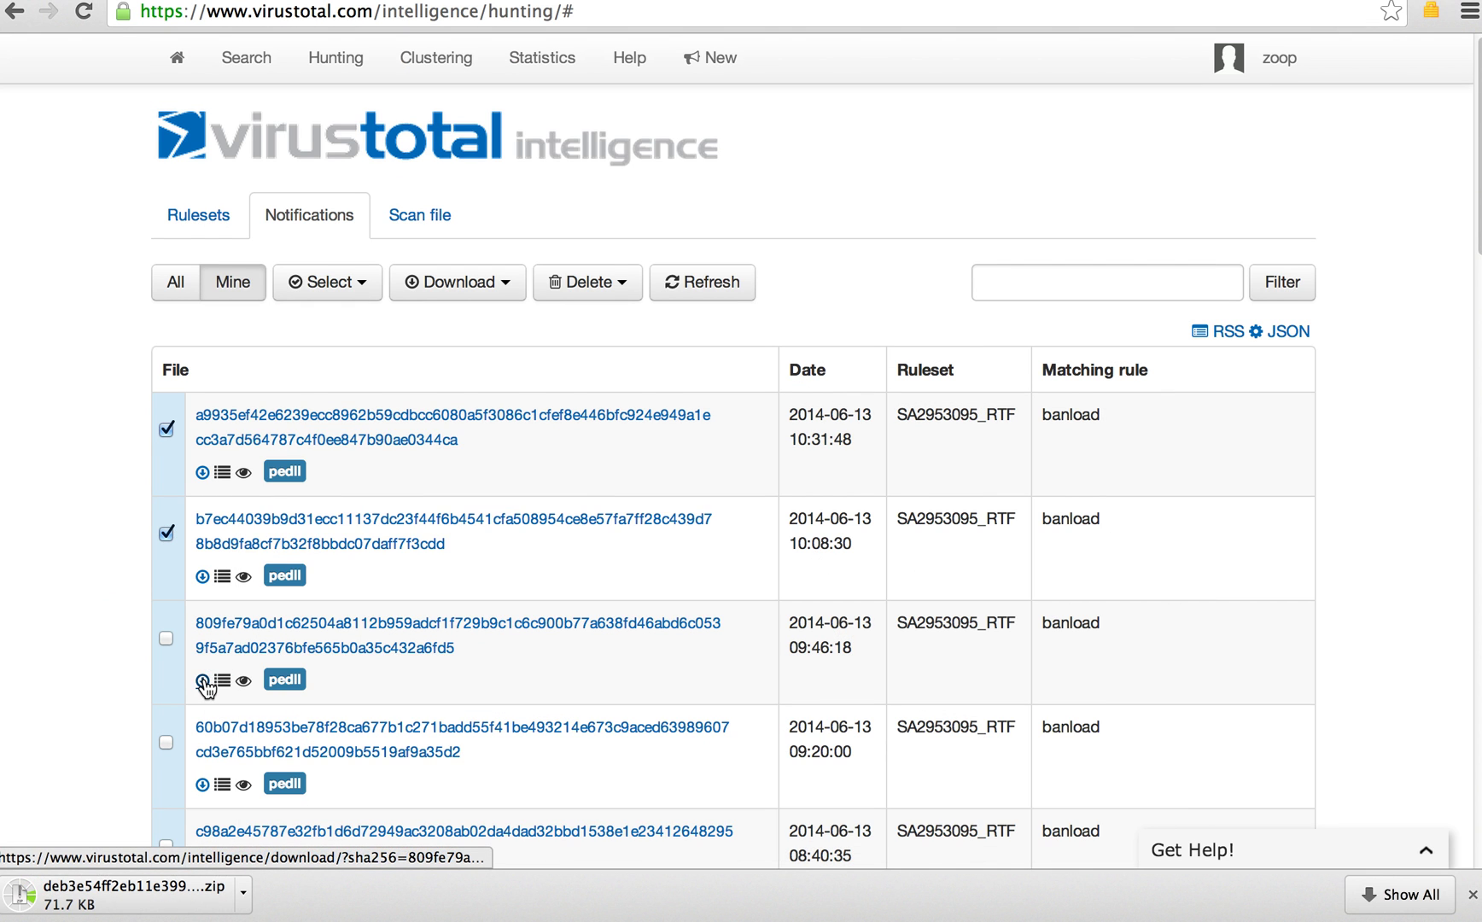
pyautogui.click(203, 681)
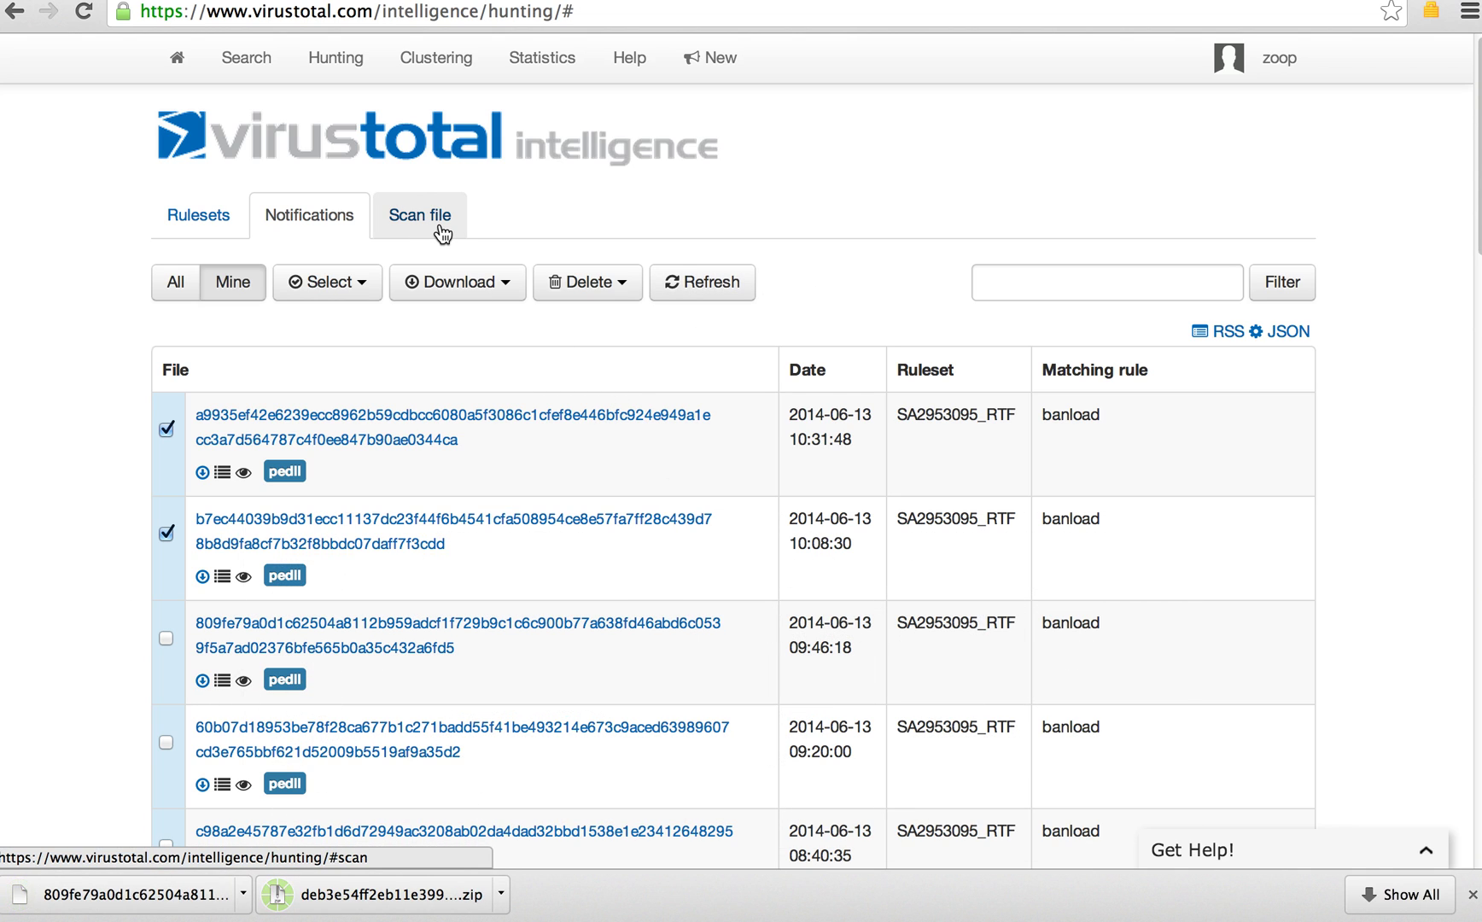
# Step: View the Scan file form, then go back to display the shared Banker ruleset's myDelephant and malPAC rules
pyautogui.click(441, 225)
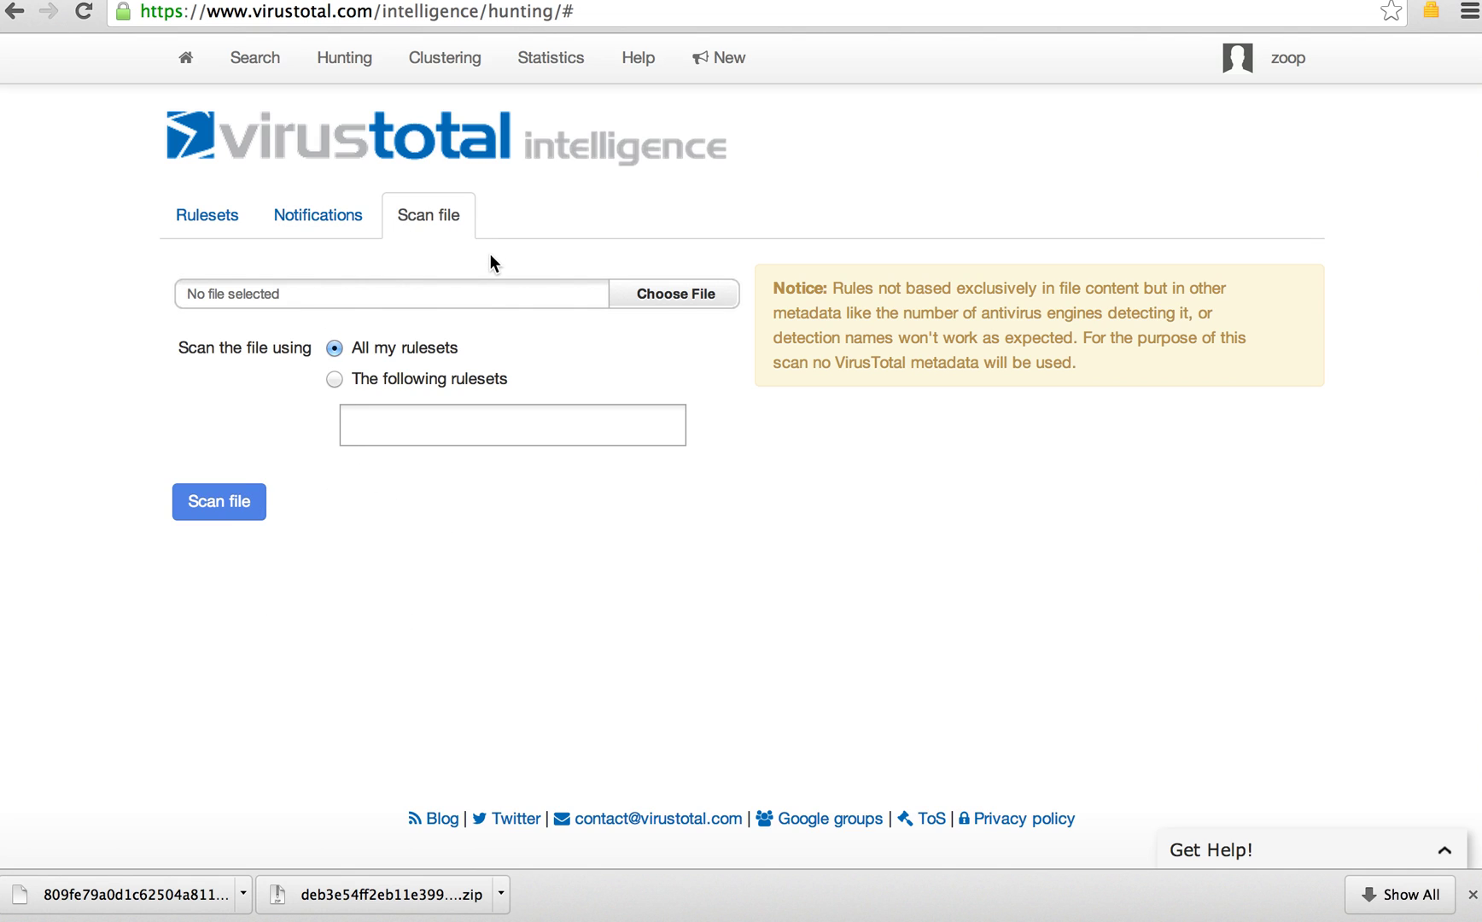
pyautogui.click(357, 226)
pyautogui.click(187, 221)
pyautogui.scroll(-3, 905, 398)
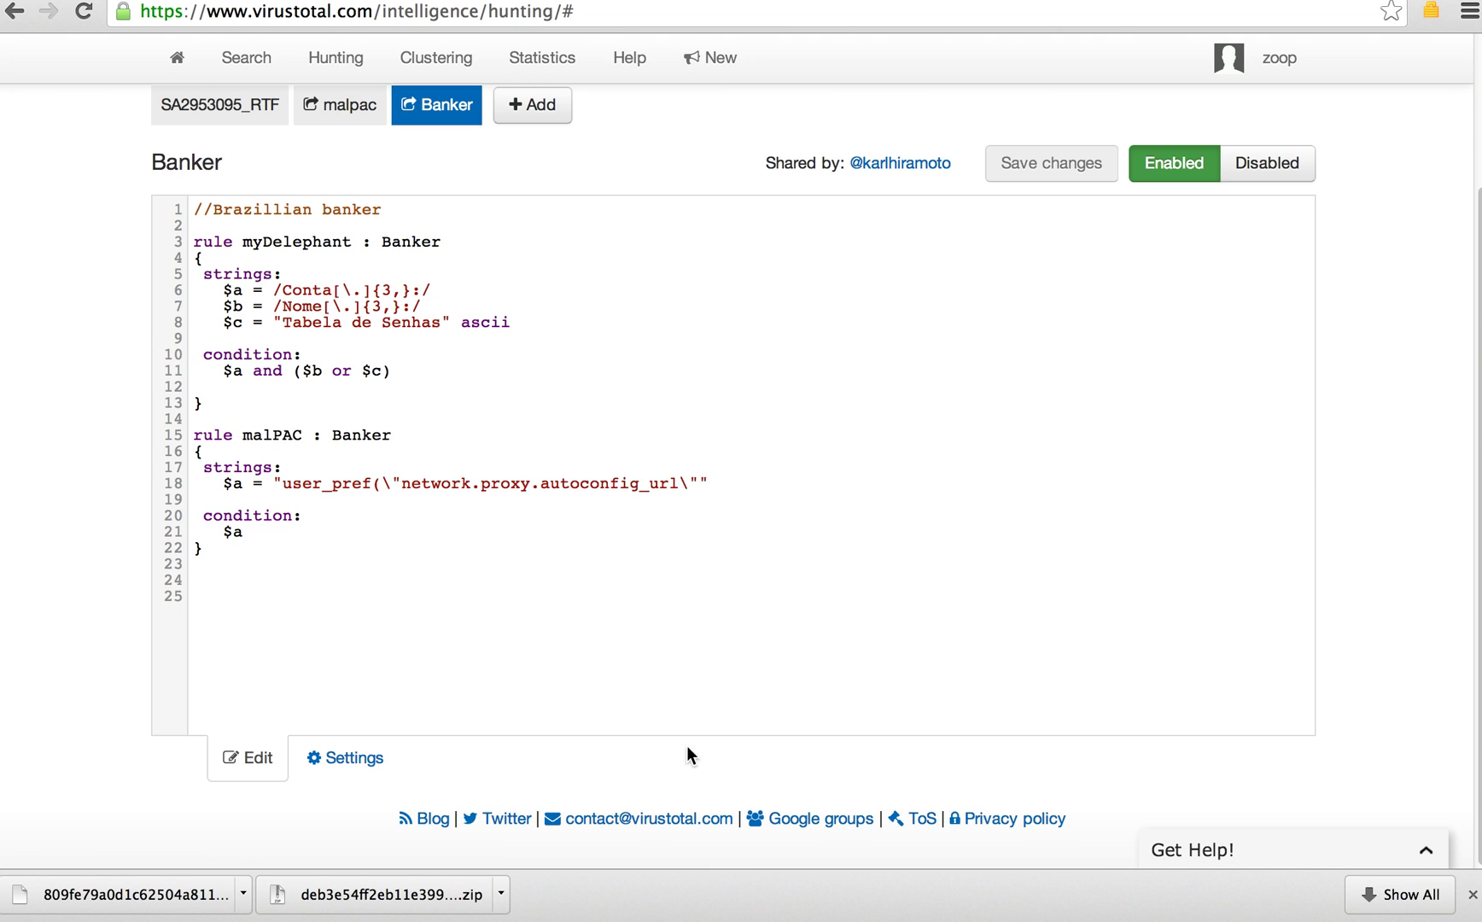